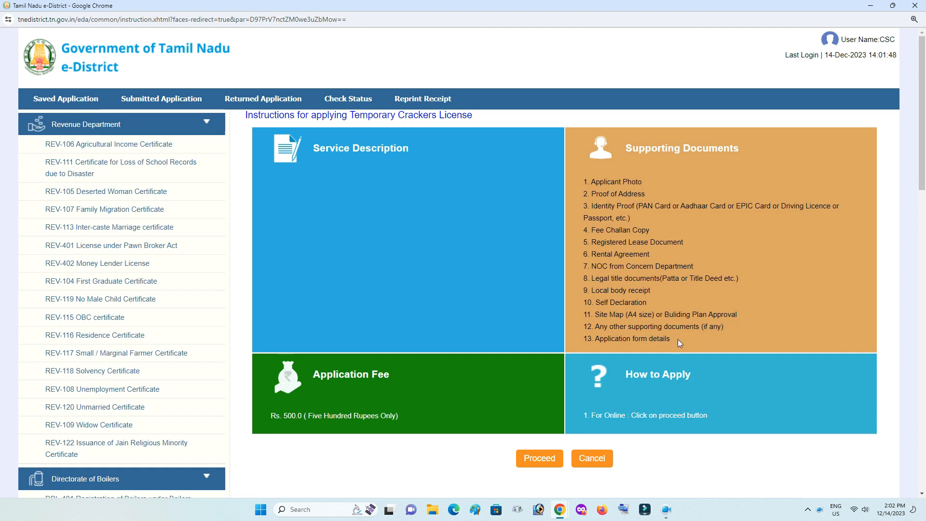
Search the applicant's CAN record by Aadhaar number and select it for the REV-403 application.
left_click(540, 458)
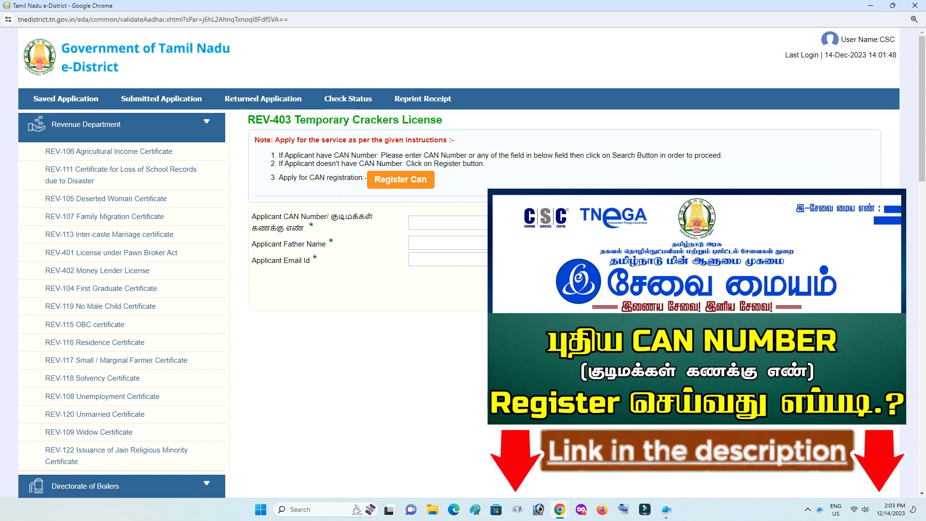
left_click(743, 259)
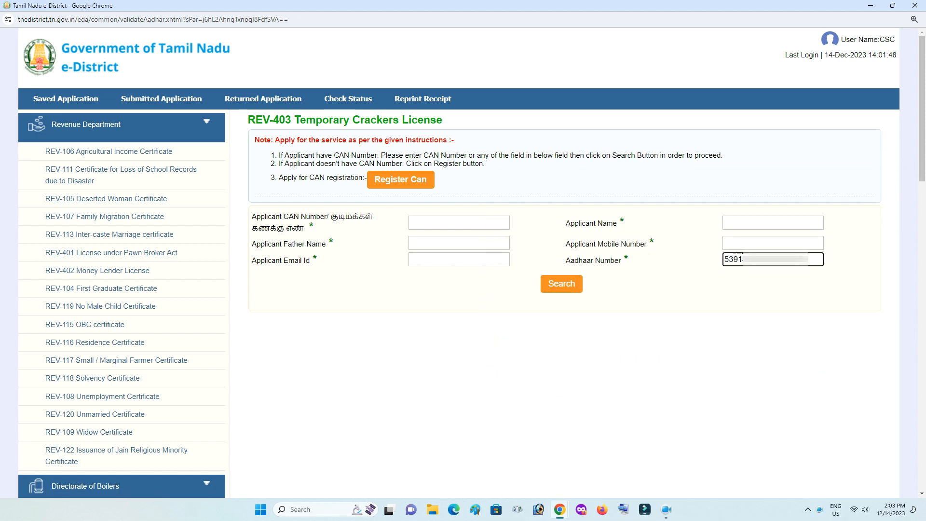
left_click(564, 282)
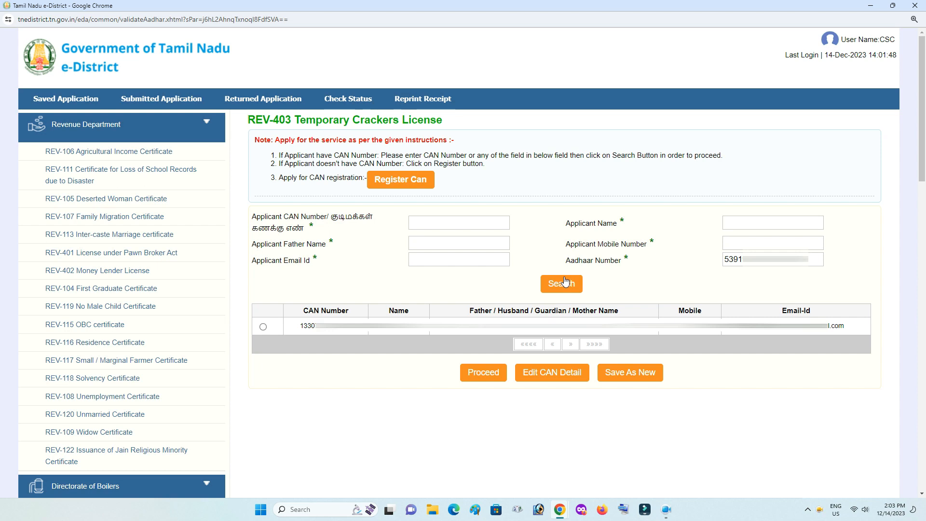
left_click(263, 326)
left_click(470, 375)
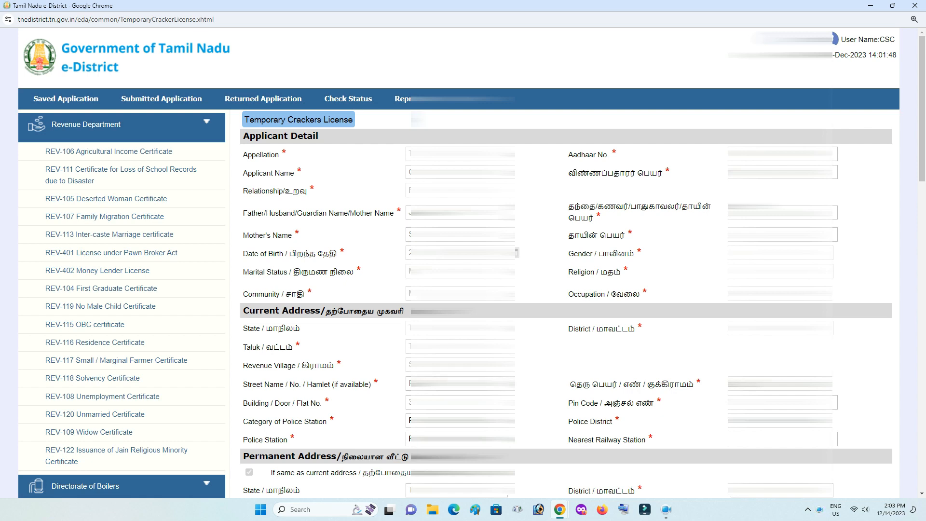
Scroll the prefilled application form down to the Current Address police fields.
left_click_drag(921, 153, 921, 236)
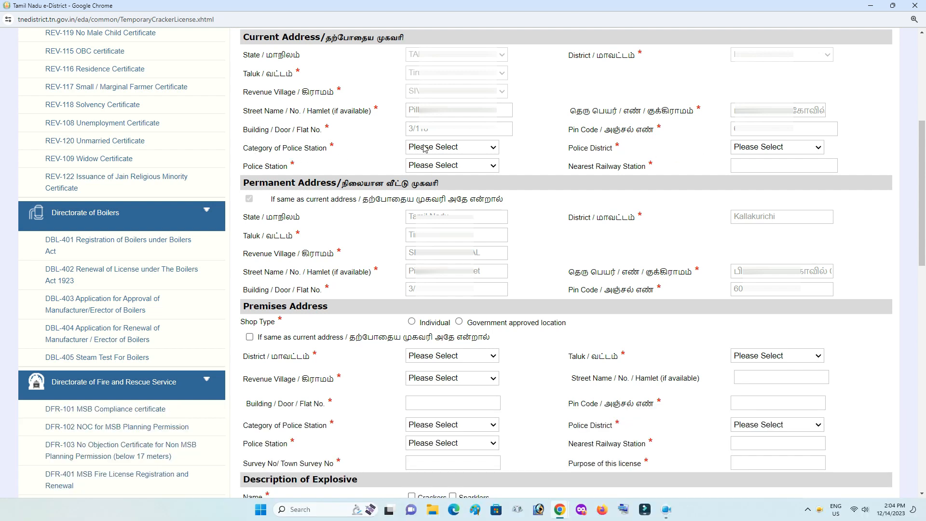
Try the Commissioner and Deputy Commissioner of Police categories and view their police districts.
left_click(424, 148)
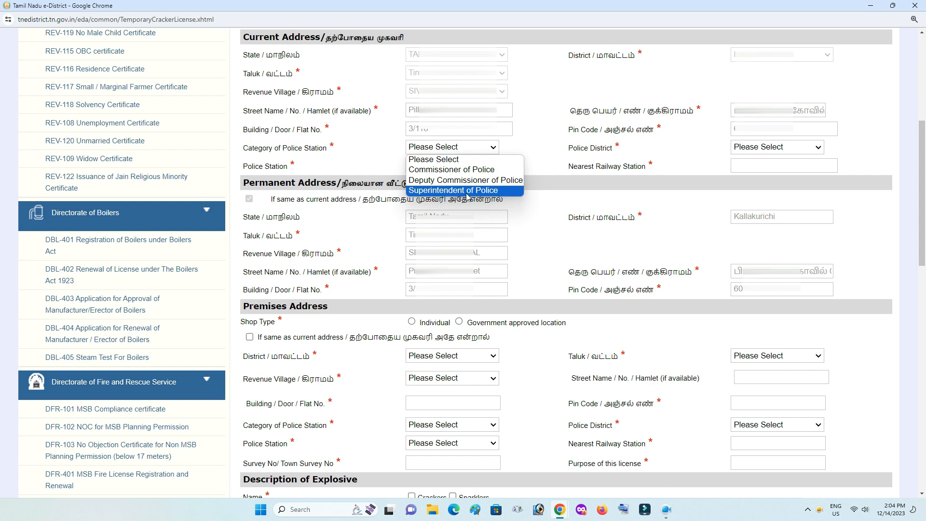
left_click(486, 171)
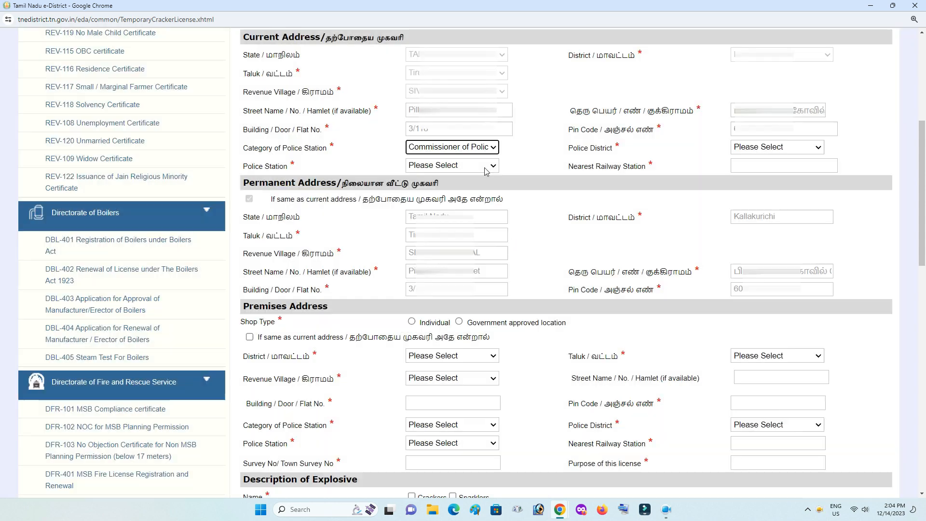
left_click(769, 146)
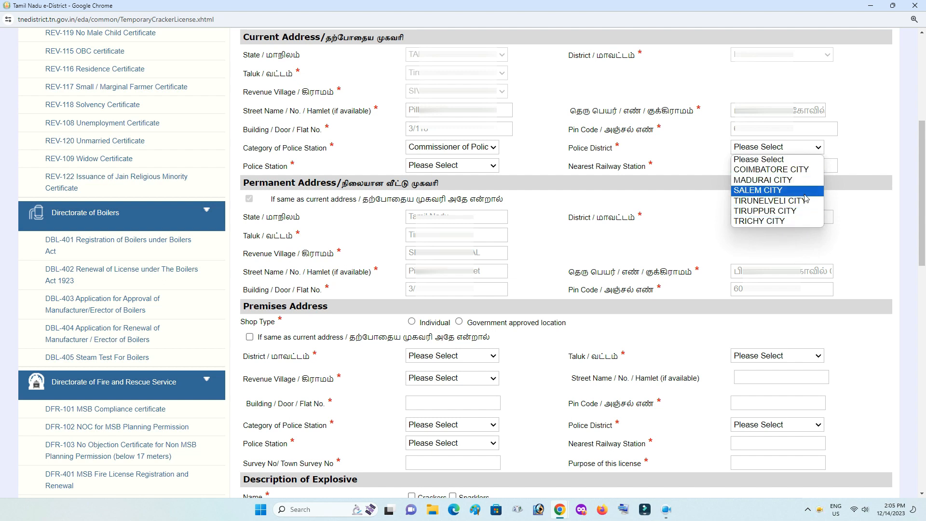
left_click(495, 148)
left_click(495, 148)
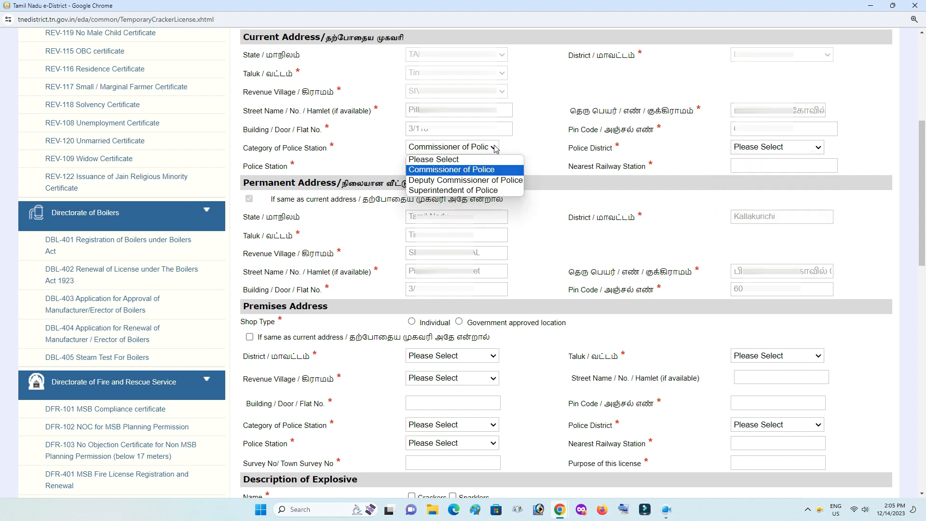
left_click(498, 181)
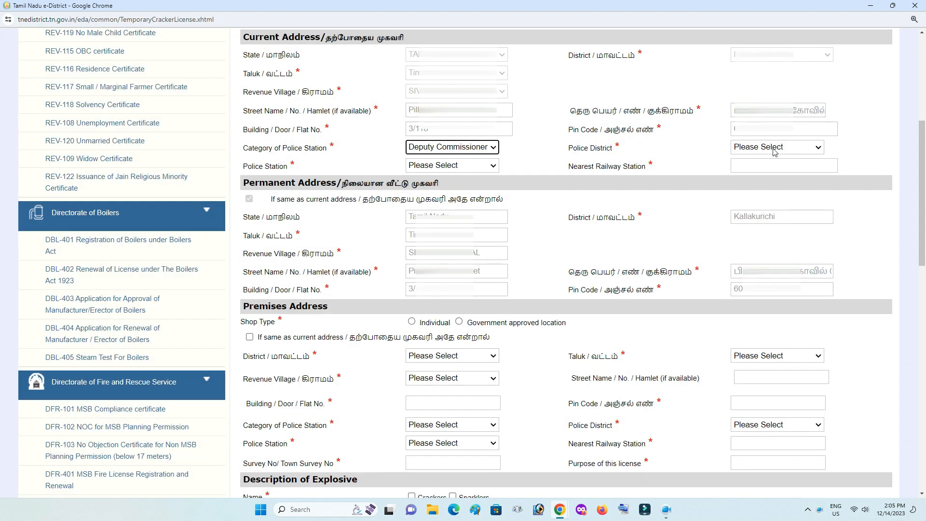
left_click(774, 149)
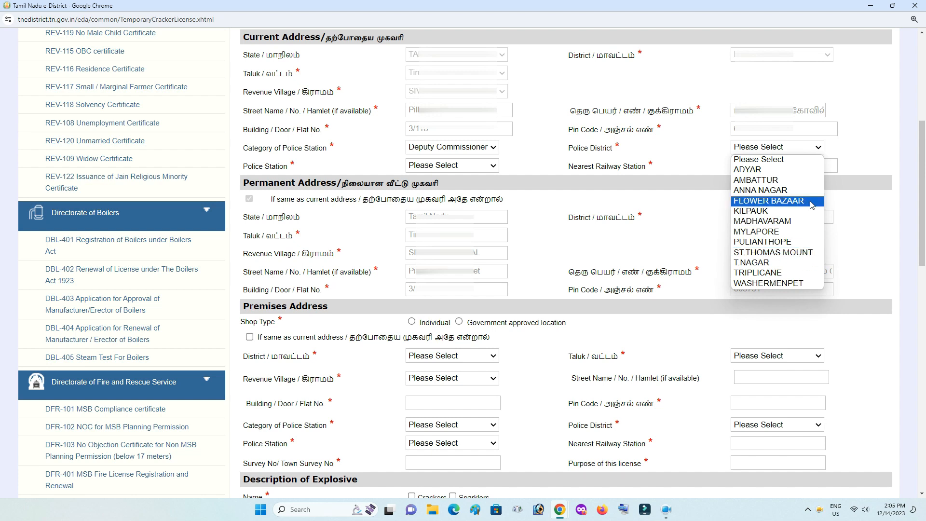
Set the category to Superintendent of Police and the police district to Kallakurichi.
left_click(495, 147)
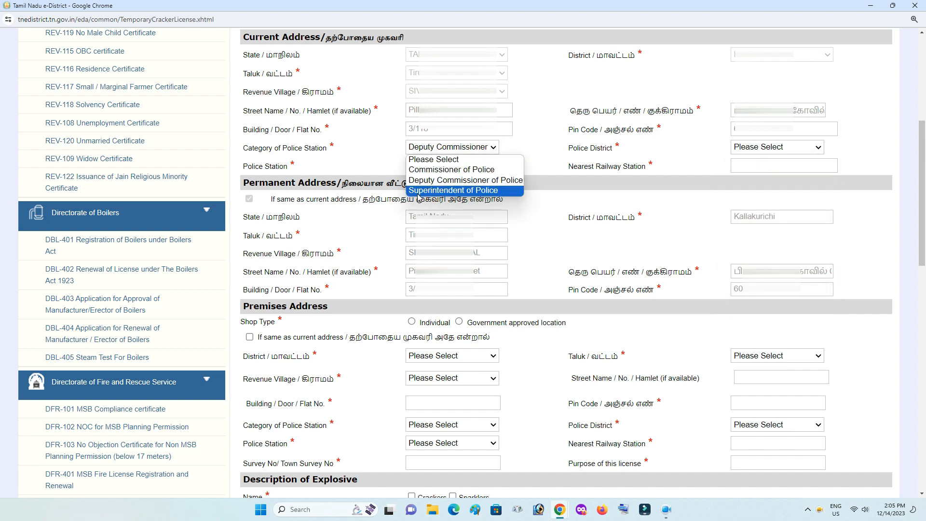
left_click(485, 191)
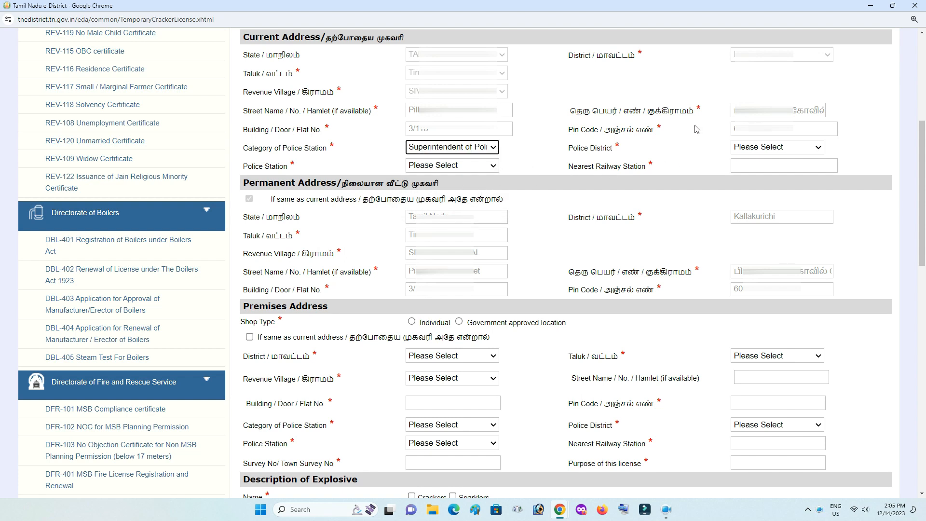
left_click(757, 145)
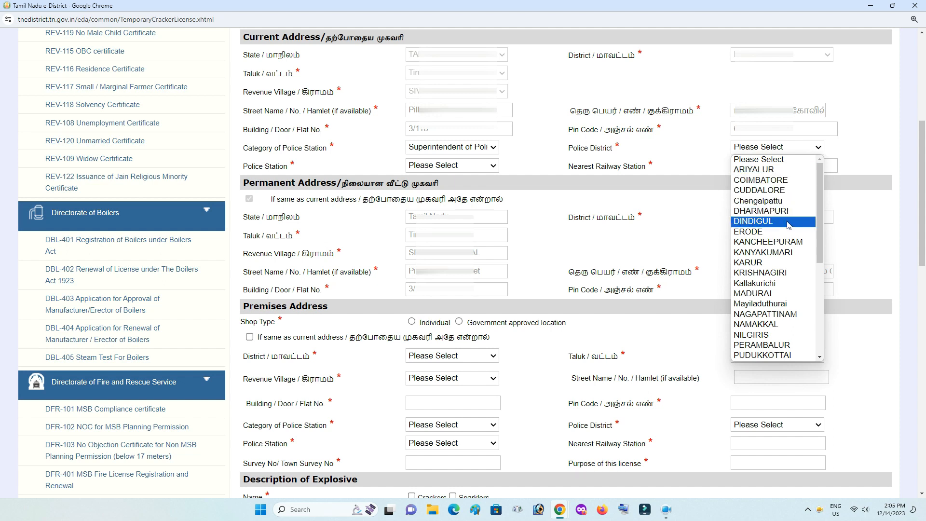
scroll(784, 240, "down", 2)
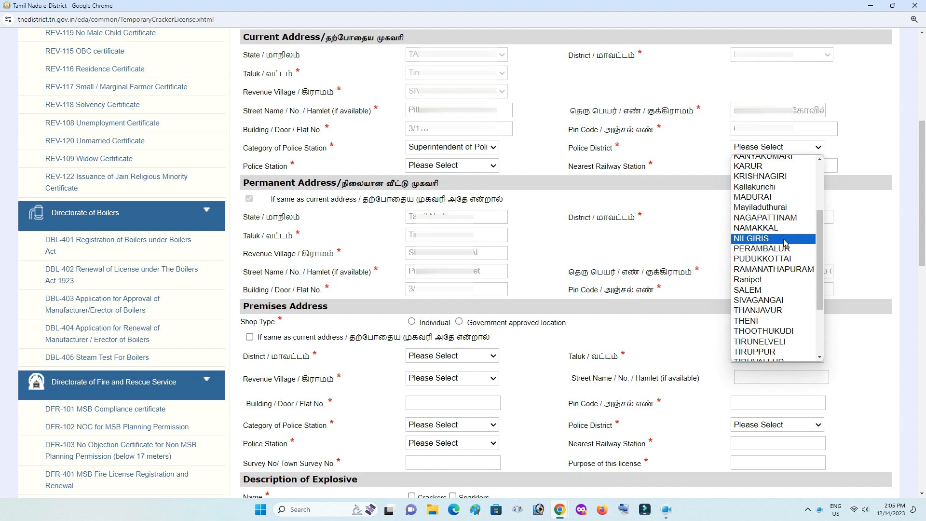
scroll(784, 243, "down", 2)
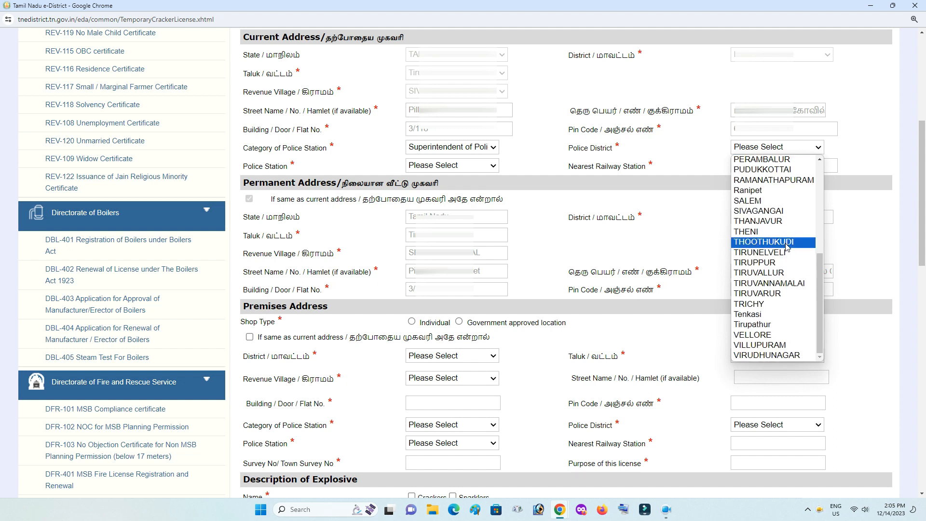
scroll(795, 247, "up", 6)
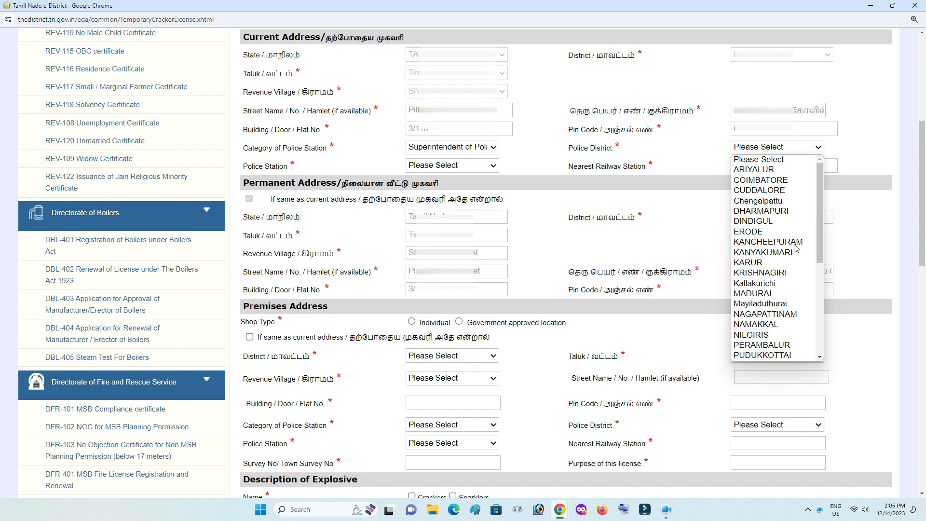
left_click(780, 284)
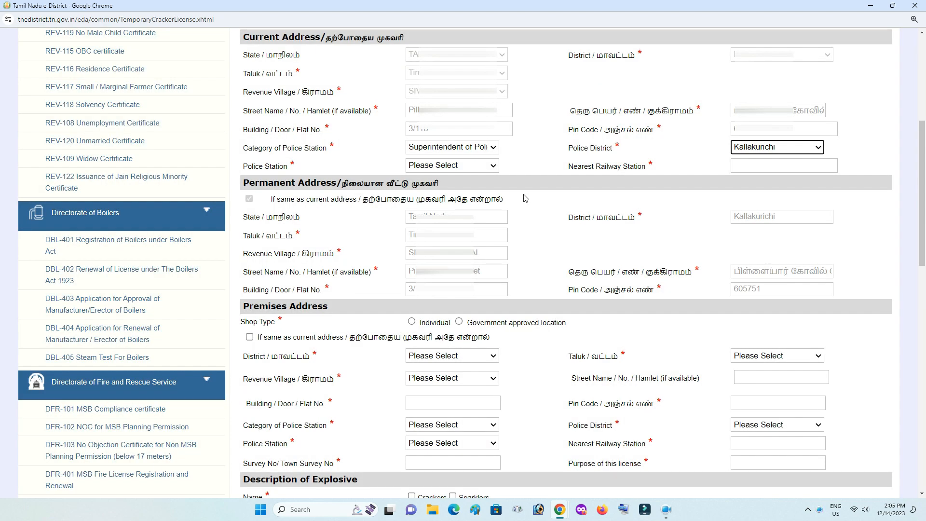
Set police station THIRUKOILUR and nearest railway station Arakandanallur for the current address.
left_click(441, 166)
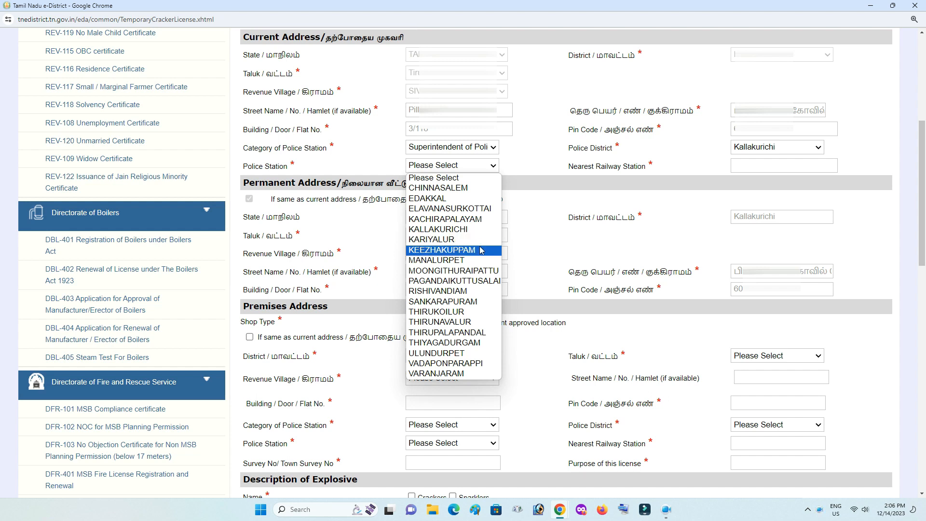
left_click(460, 315)
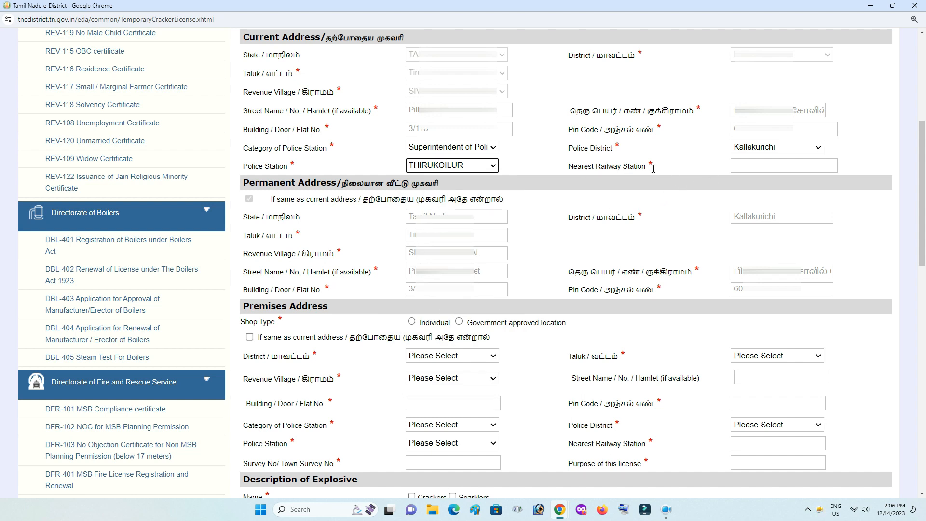
left_click(737, 165)
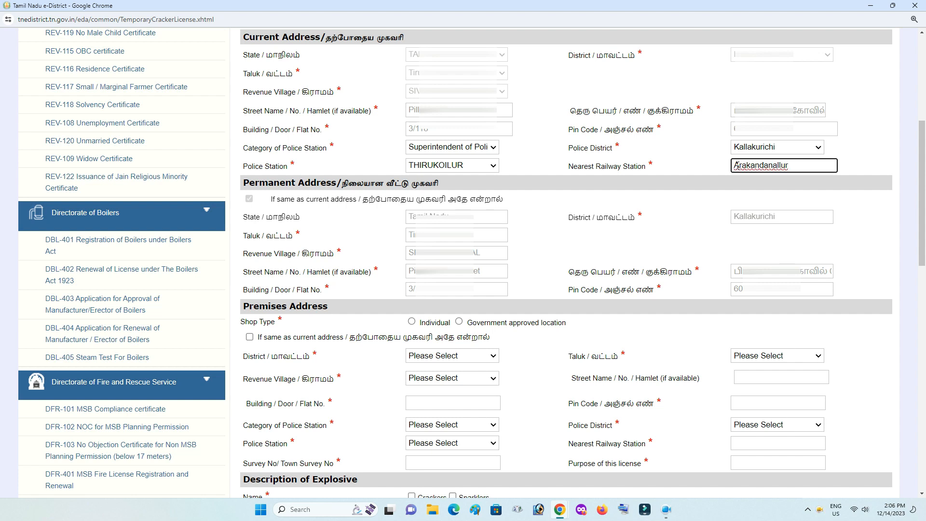
left_click(698, 173)
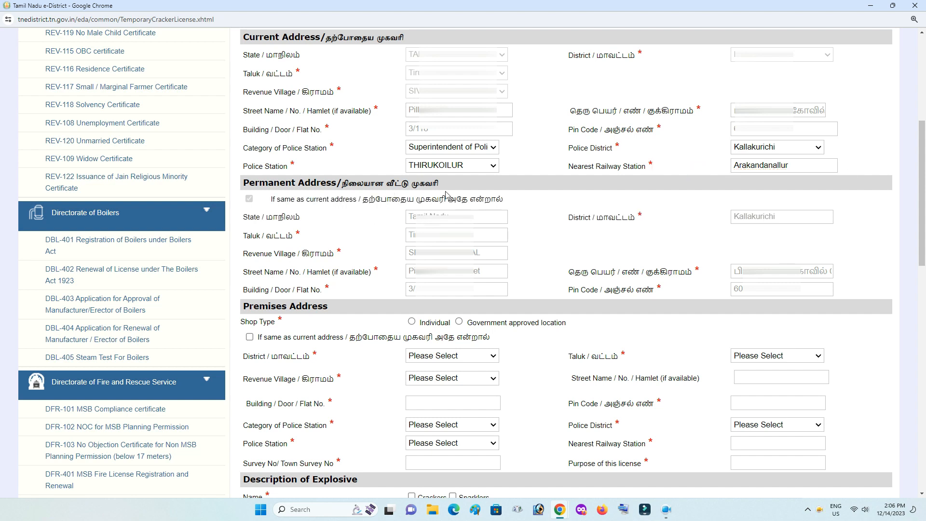
Mark the premises as an Individual shop with Rented ownership.
left_click_drag(921, 241, 921, 325)
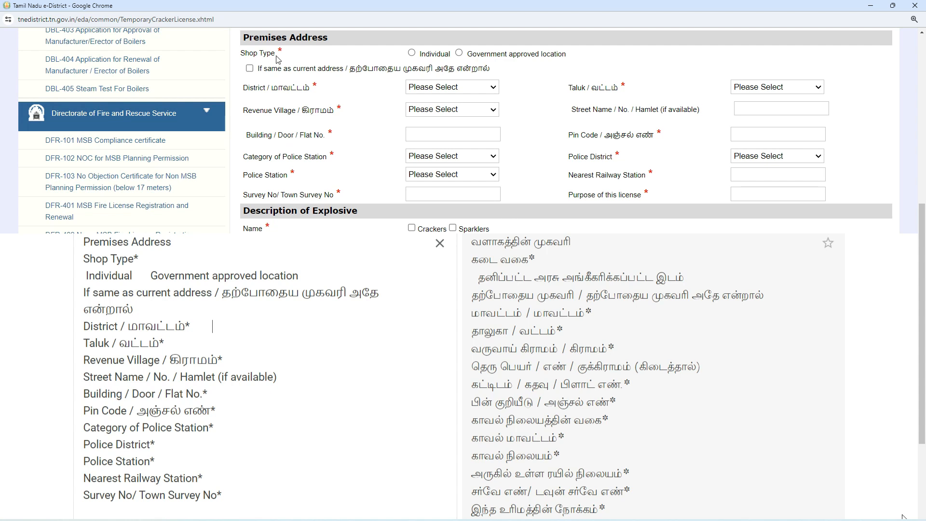
left_click(411, 54)
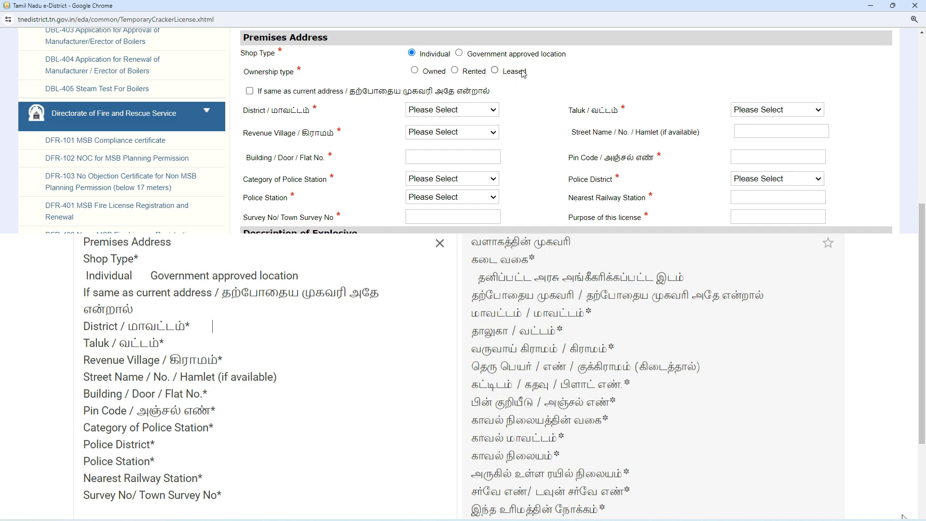
left_click(414, 71)
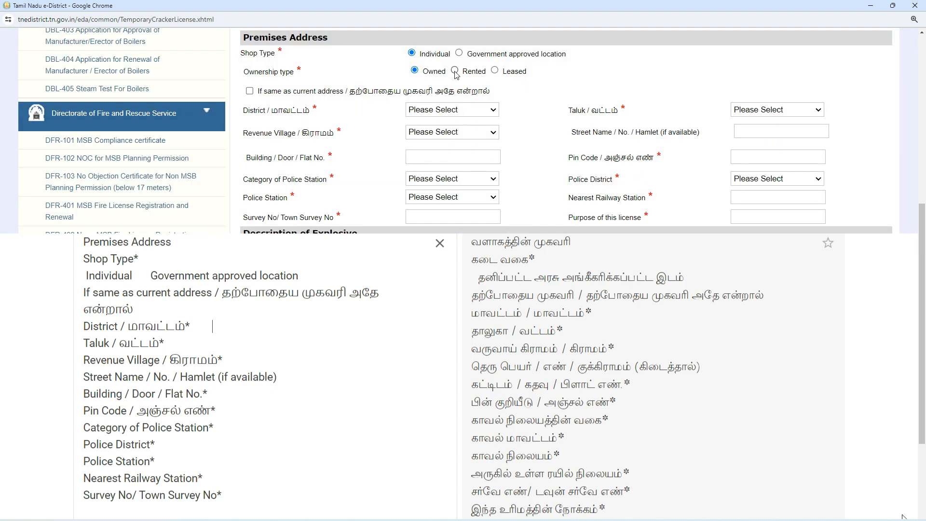
left_click(455, 71)
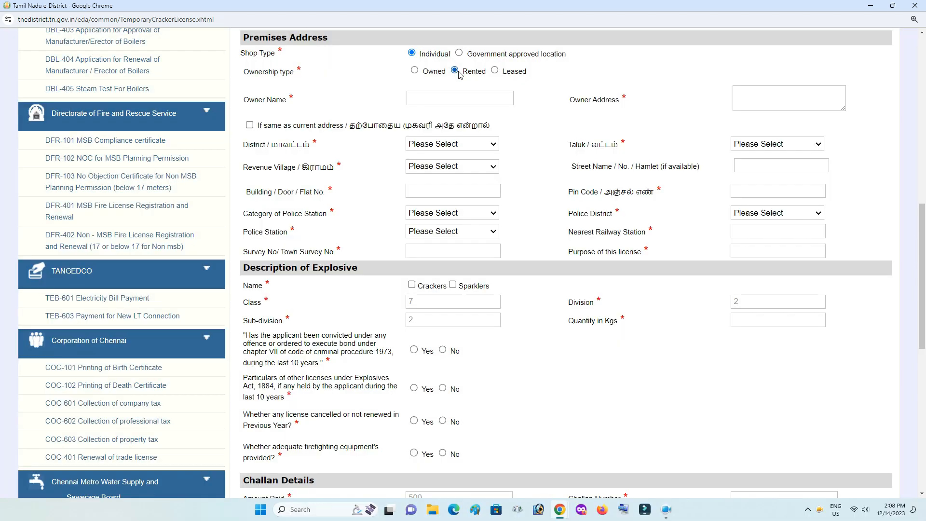
Enter the premises owner's name and address, keeping ownership set to Rented.
left_click(424, 97)
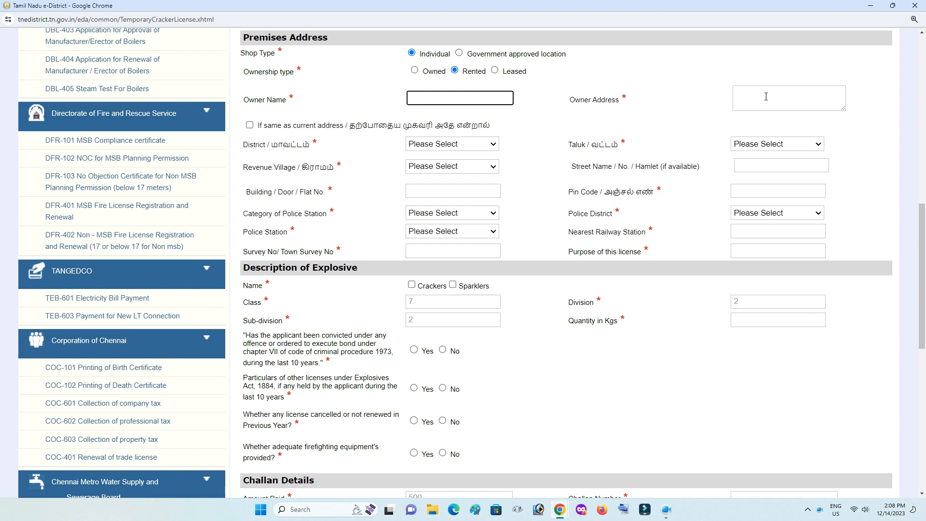
left_click(495, 71)
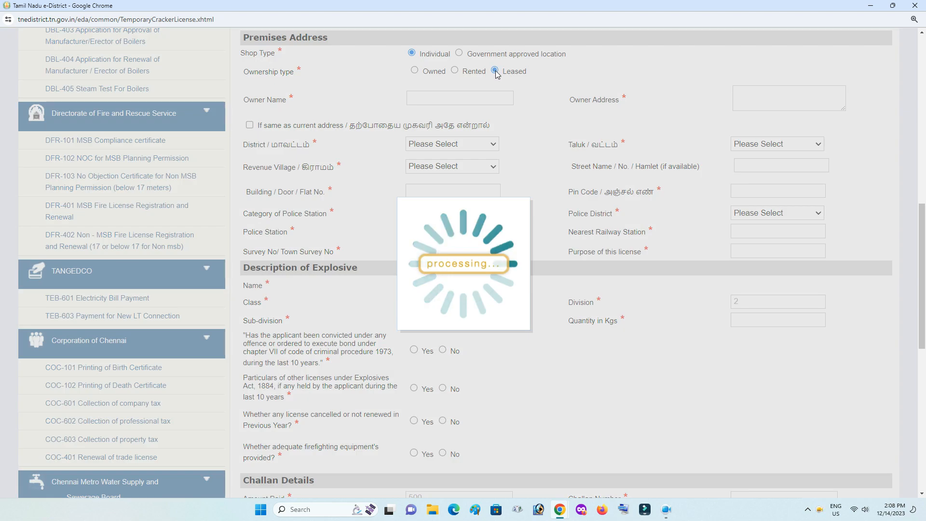
left_click(415, 99)
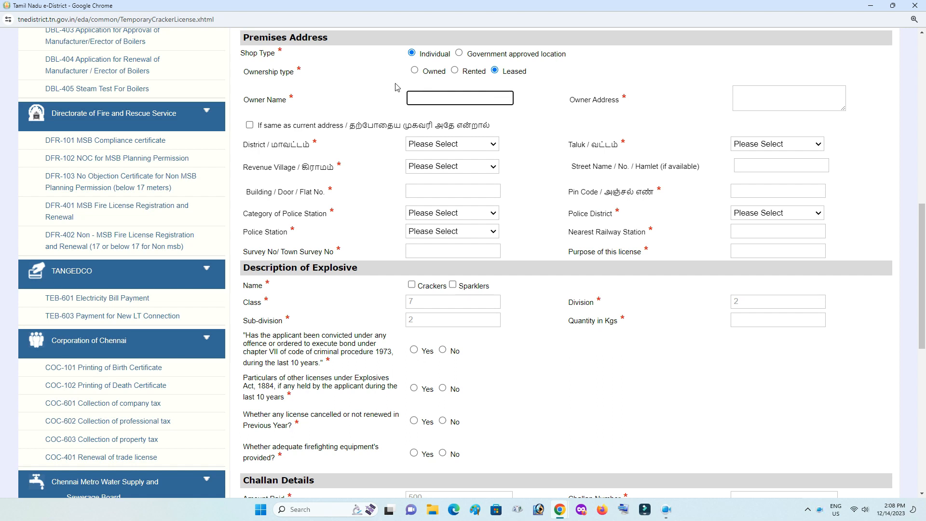
left_click(455, 70)
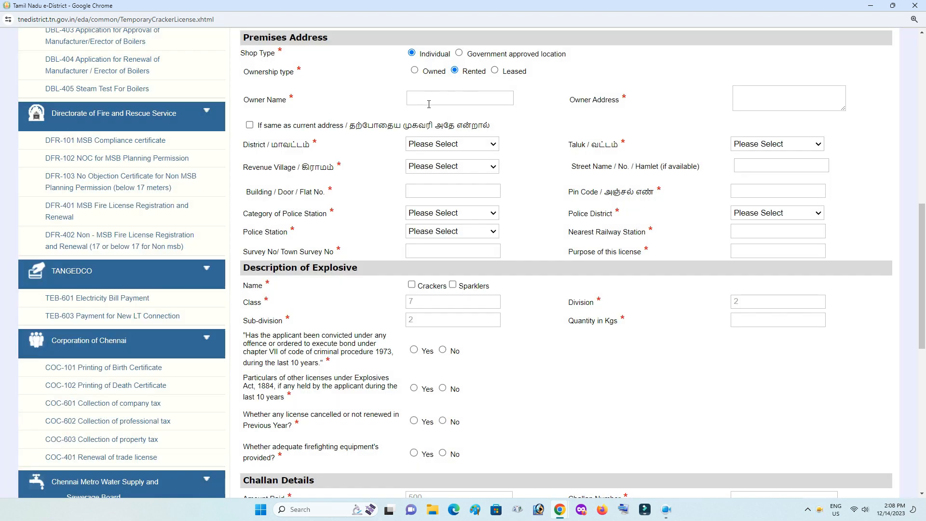
left_click(428, 104)
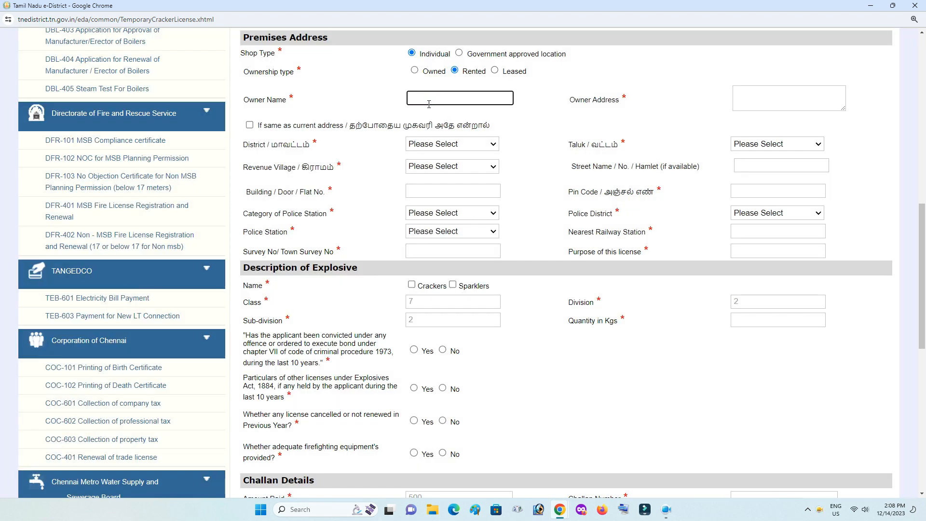
type("Vijayakumar")
left_click(743, 98)
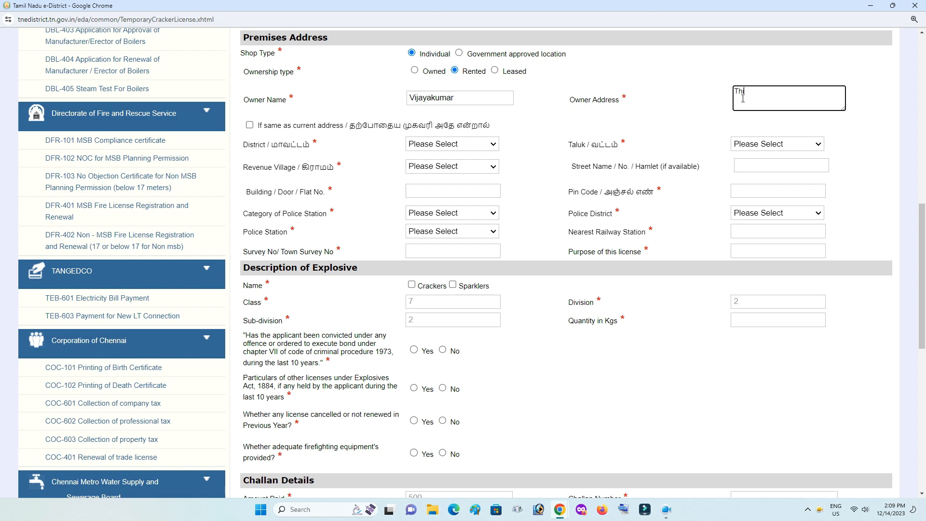
type("Thirukovilur")
left_click(683, 107)
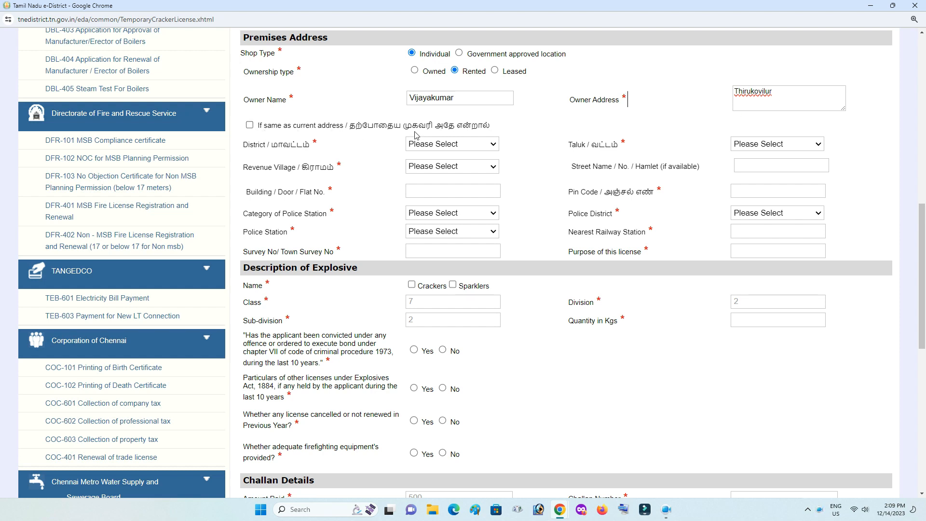
Untick the same-address option and choose district Kallakurichi, taluk Tirukkoilur, village THIRUKOILUR (NORTH).
left_click(250, 126)
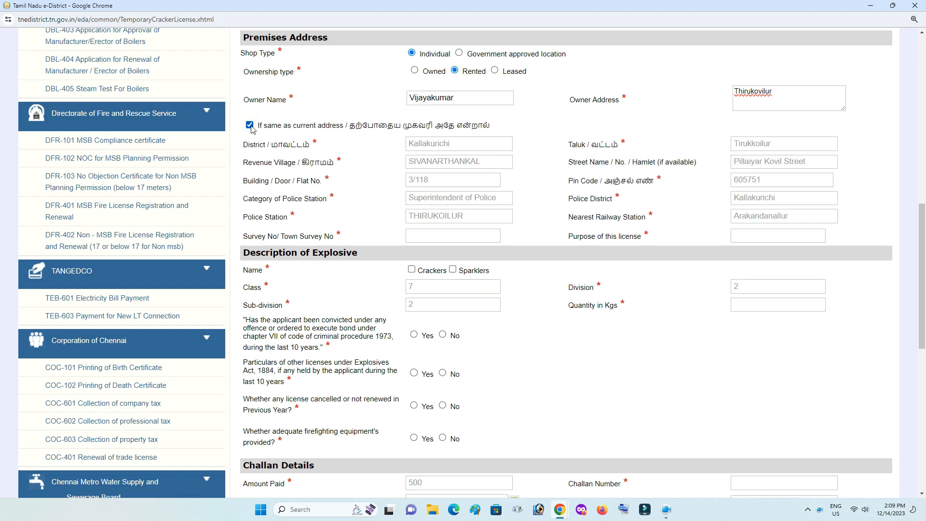
left_click(250, 126)
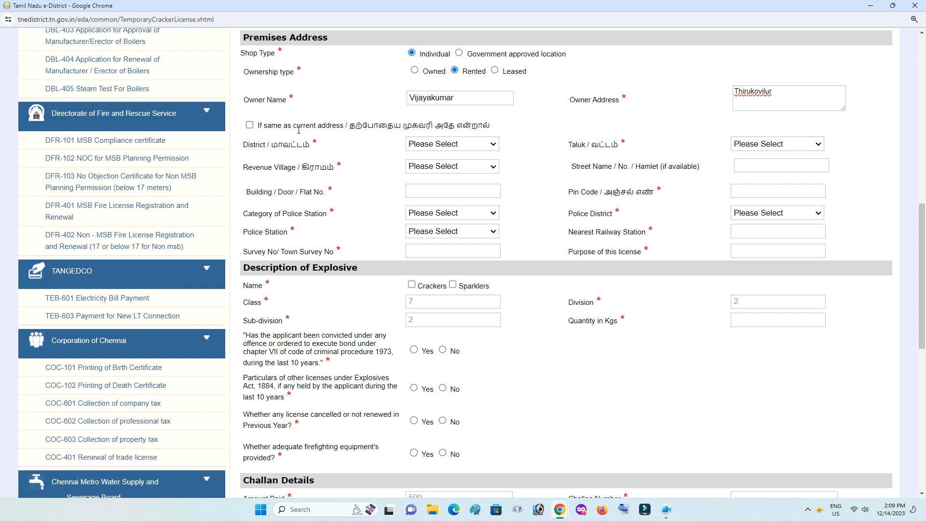
left_click(473, 144)
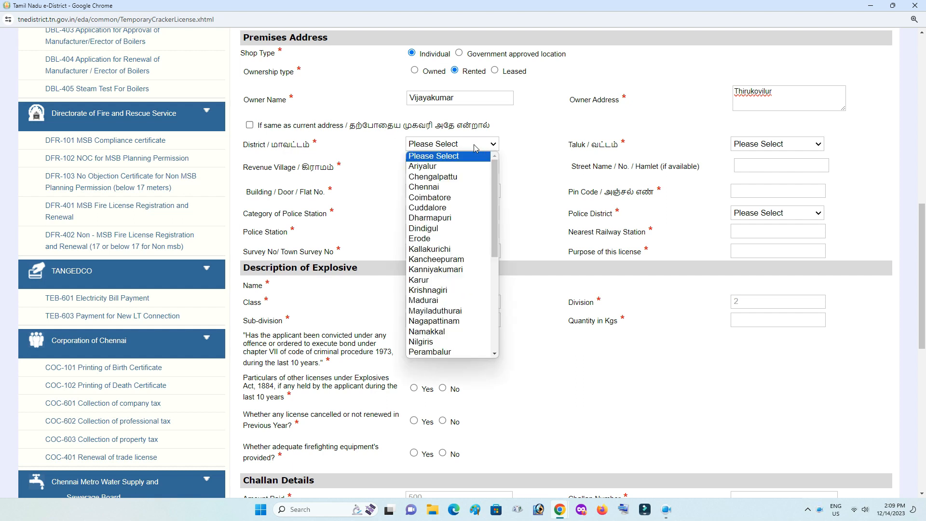
left_click(458, 249)
left_click(766, 144)
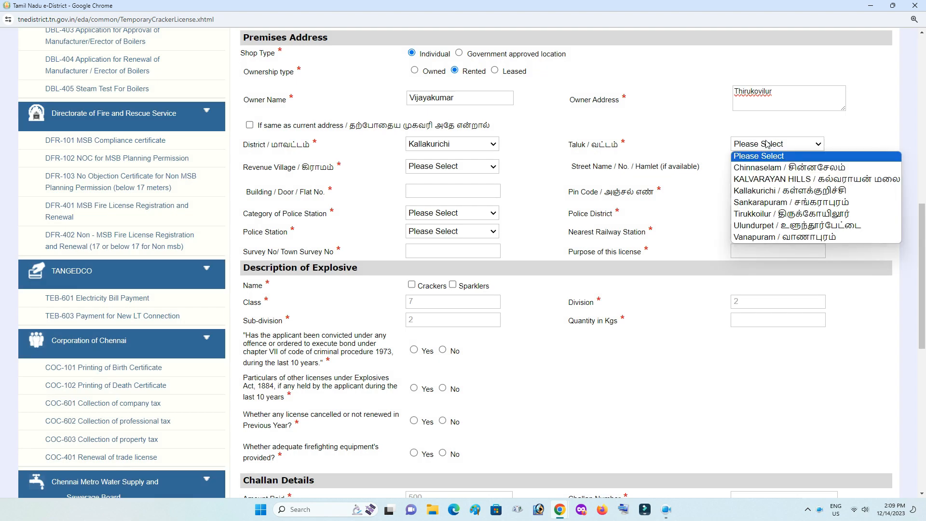
left_click(798, 213)
left_click(477, 167)
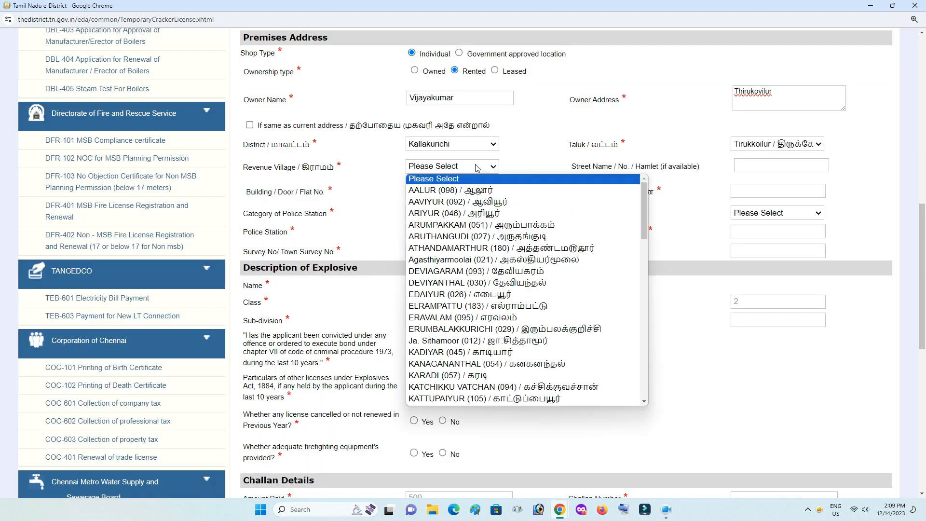
scroll(499, 231, "down", 5)
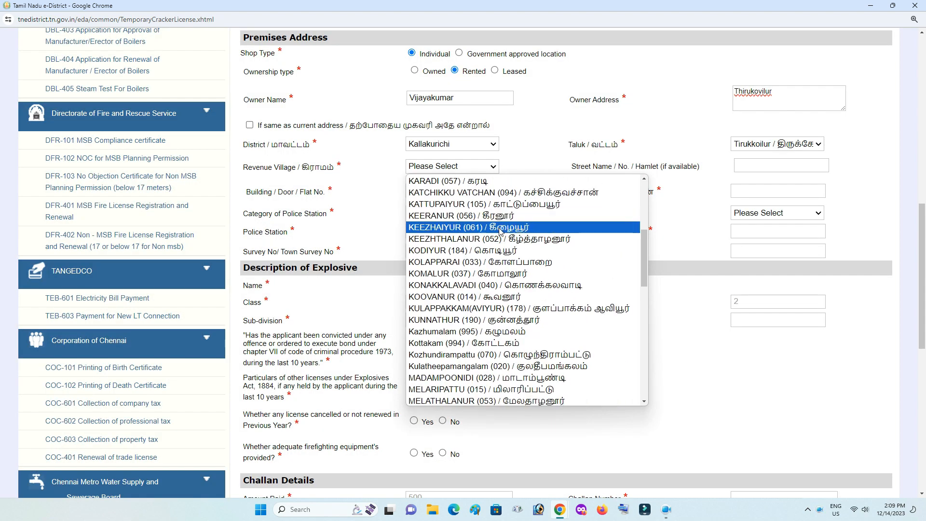
scroll(499, 231, "down", 10)
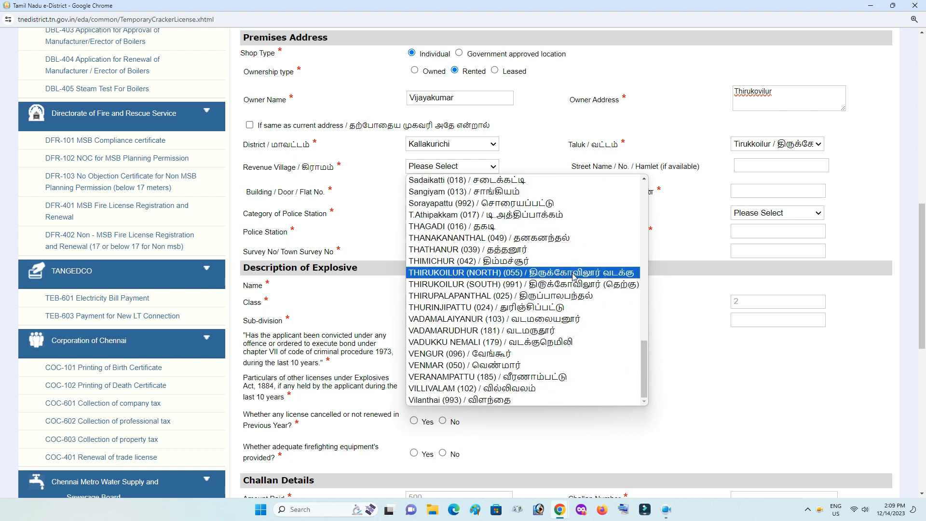
left_click(573, 273)
left_click(776, 166)
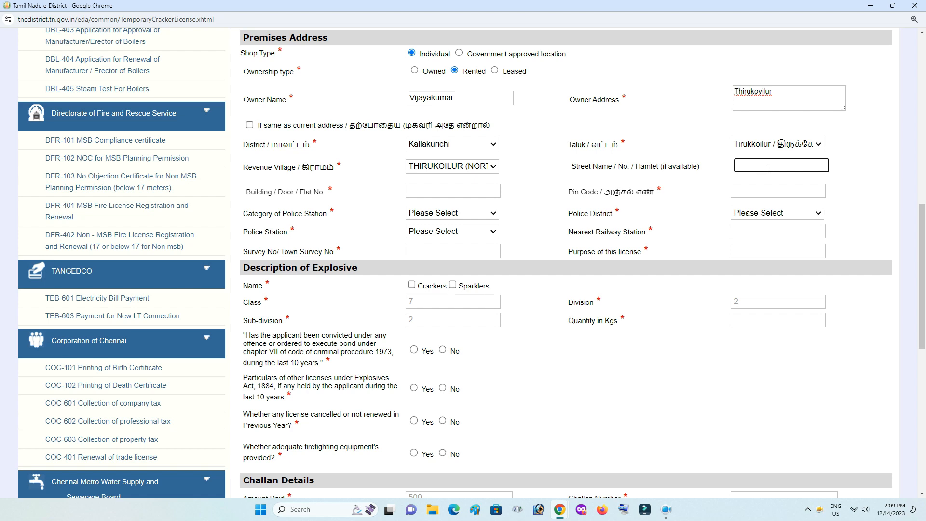
left_click(434, 191)
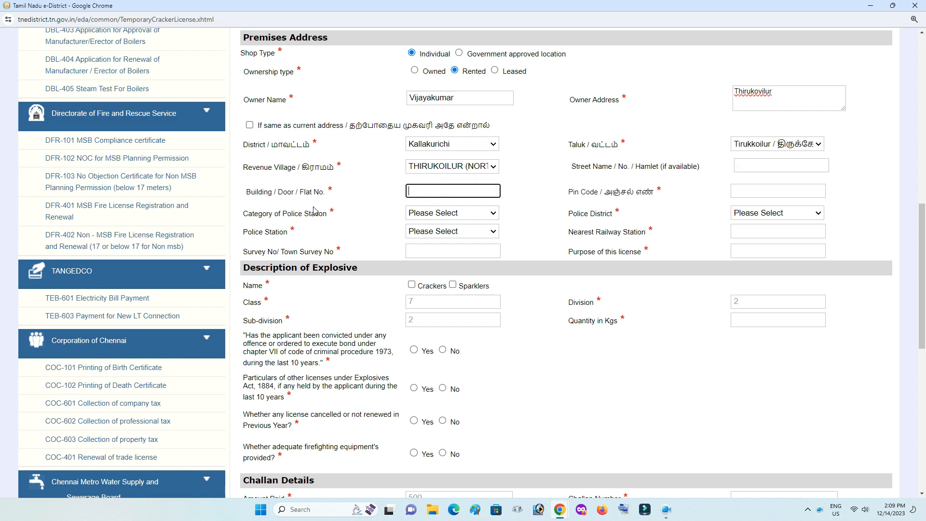
left_click(757, 192)
type("605757")
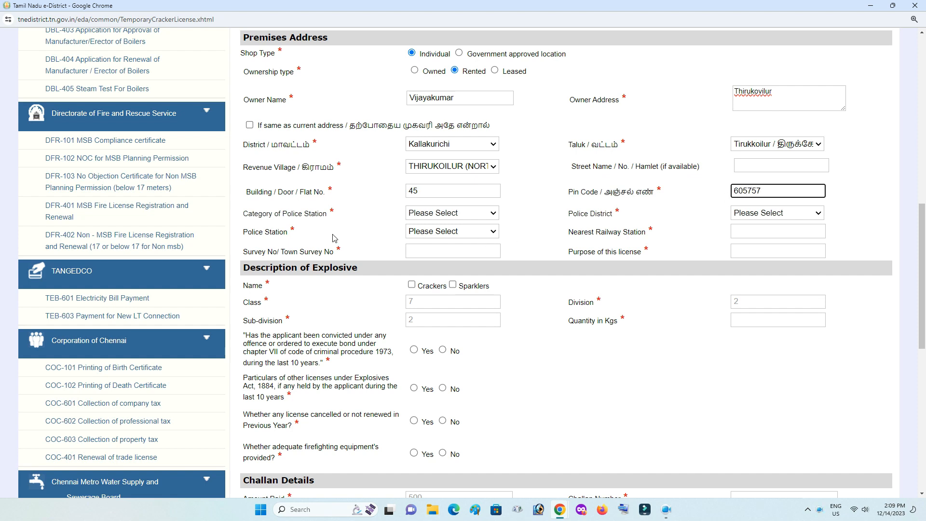
left_click(431, 218)
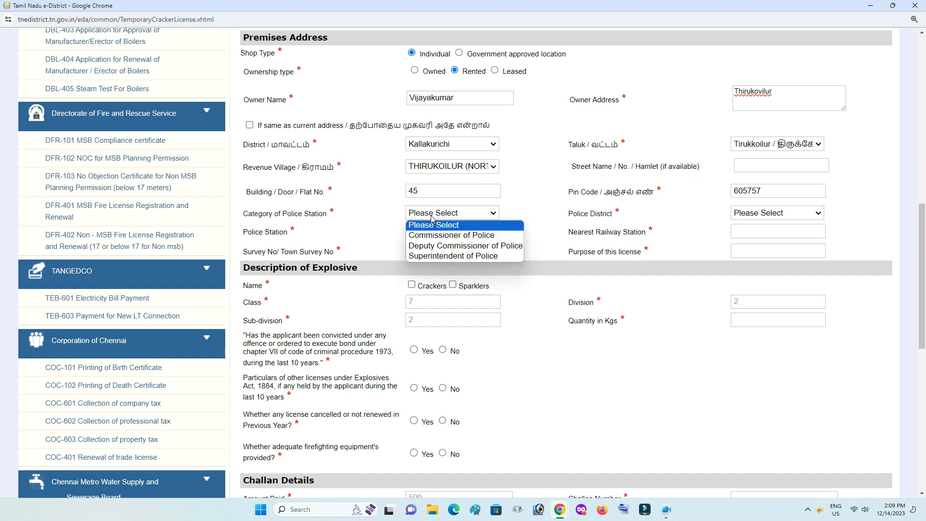
Try the Commissioner and Deputy Commissioner of Police categories for the premises police station.
left_click(444, 236)
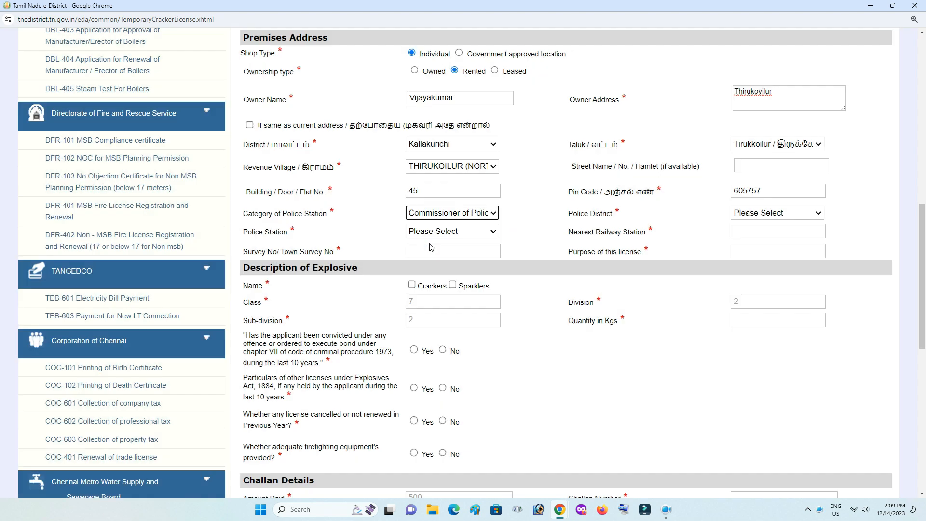
left_click(756, 215)
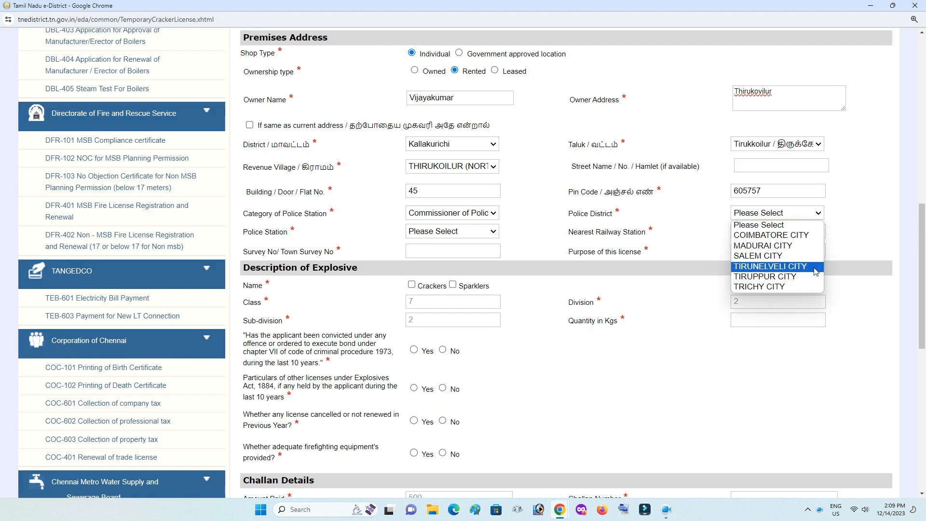
left_click(488, 213)
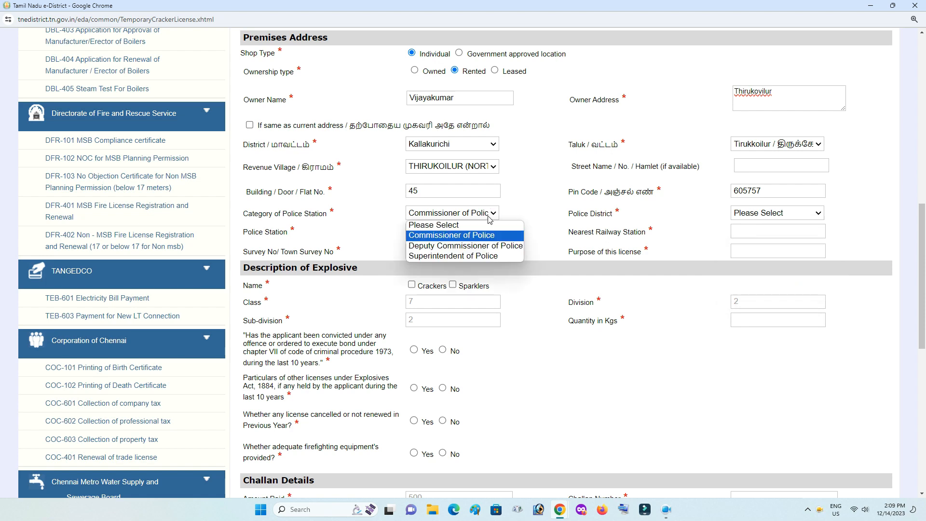
left_click(462, 246)
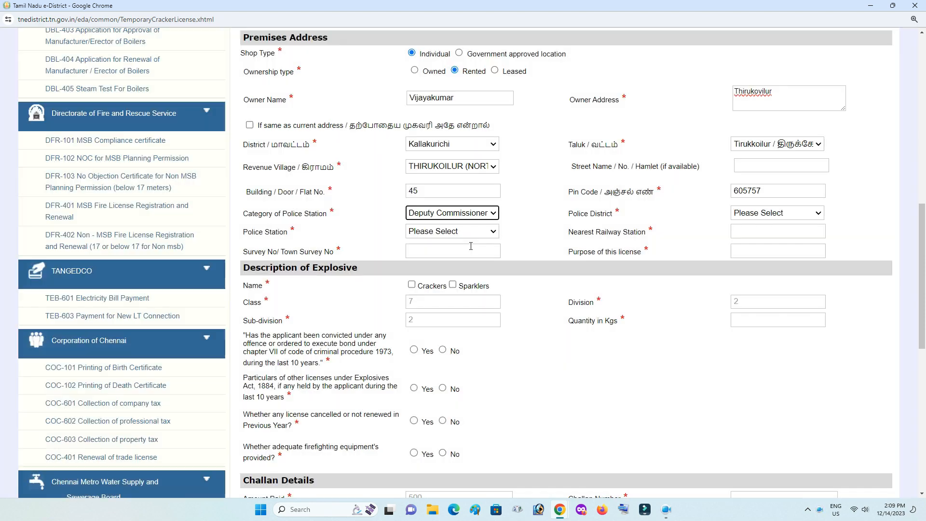
left_click(807, 213)
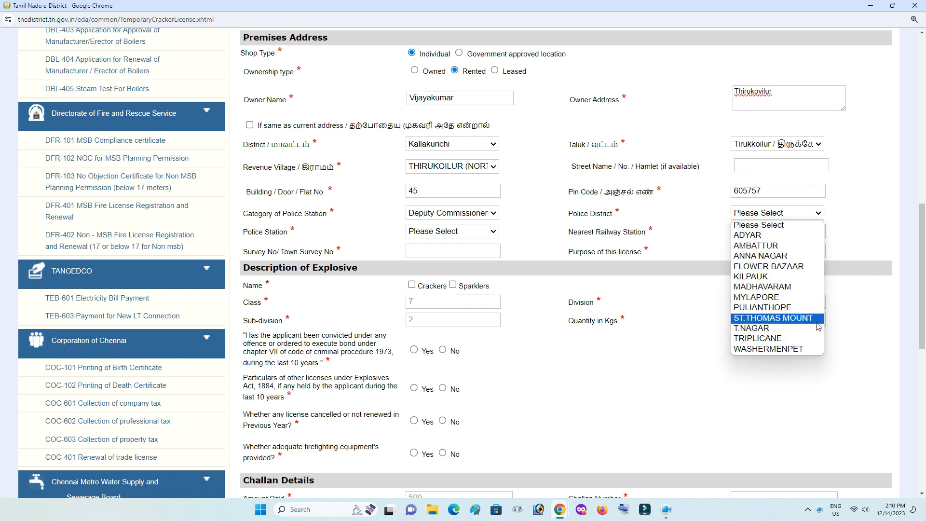
left_click(485, 213)
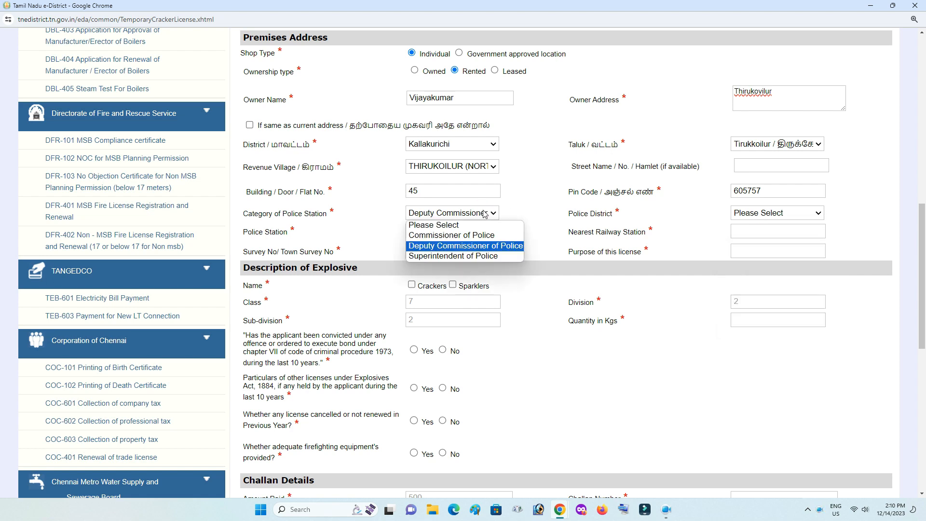
Set category Superintendent of Police, police district Kallakurichi and police station THIRUKOILUR.
left_click(480, 256)
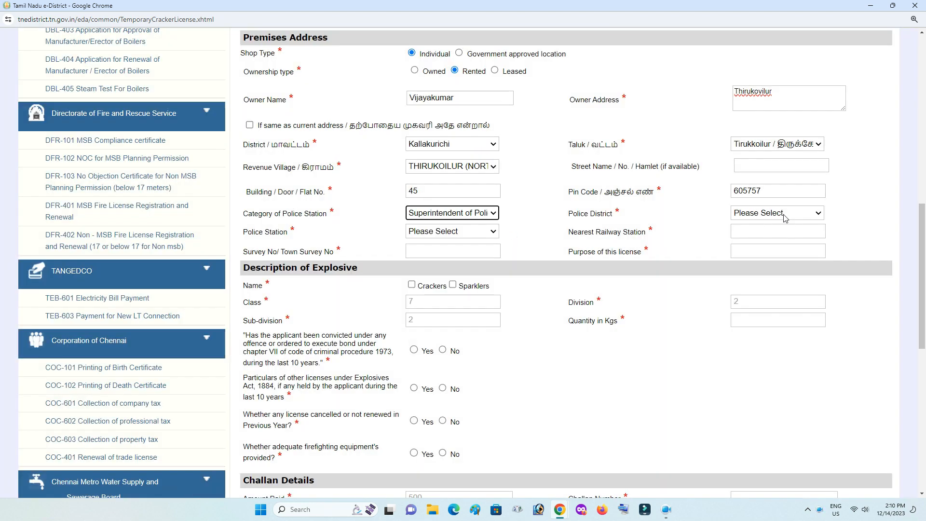
left_click(784, 217)
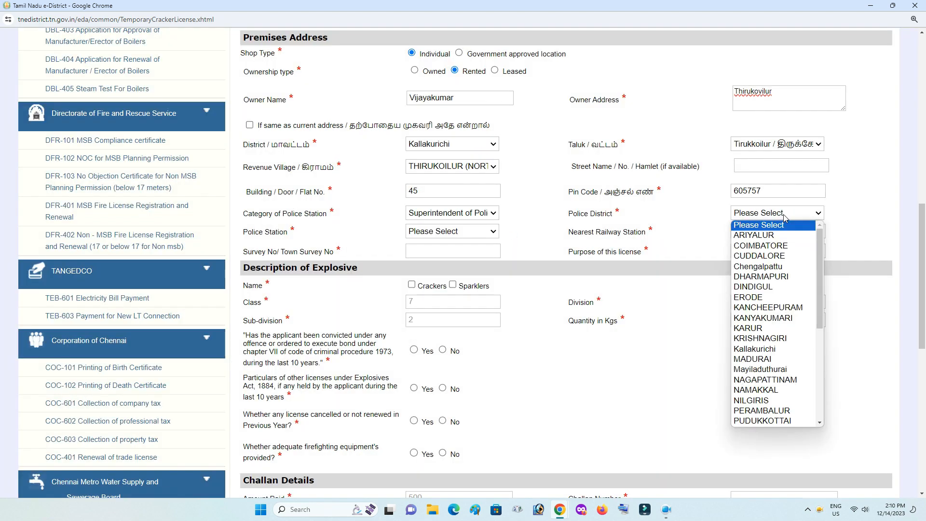
scroll(791, 240, "down", 3)
scroll(791, 240, "down", 3)
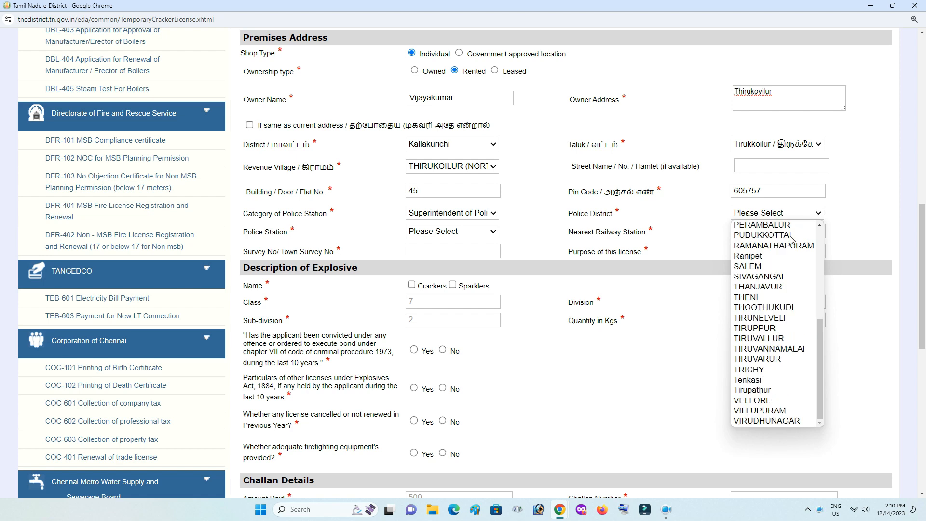
scroll(792, 240, "up", 6)
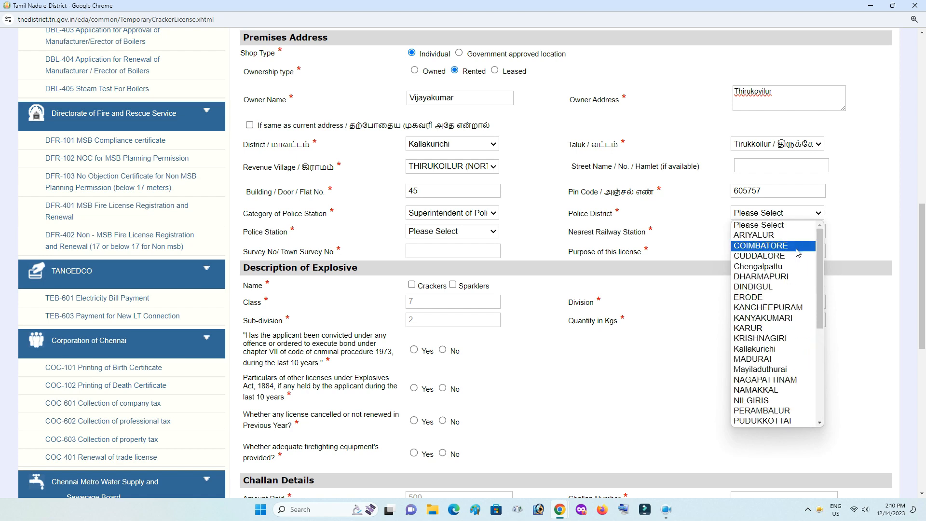
left_click(777, 348)
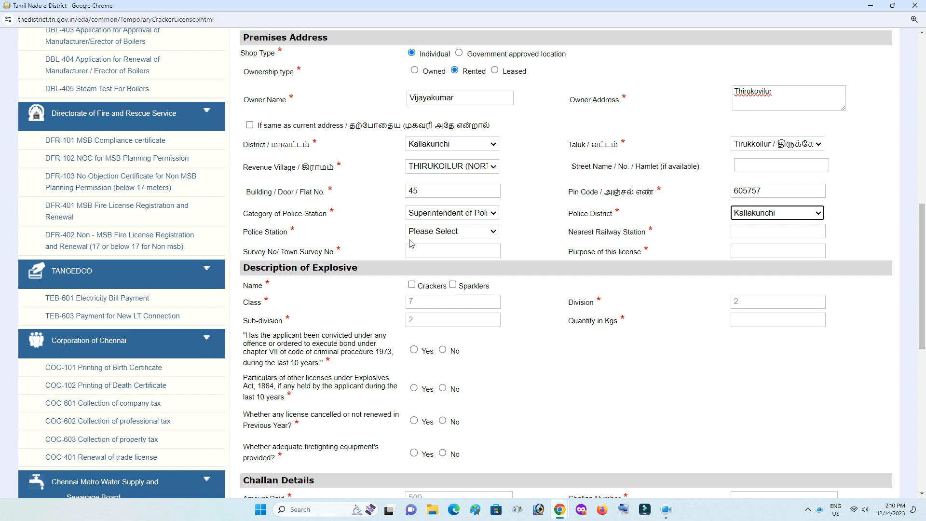
left_click(446, 234)
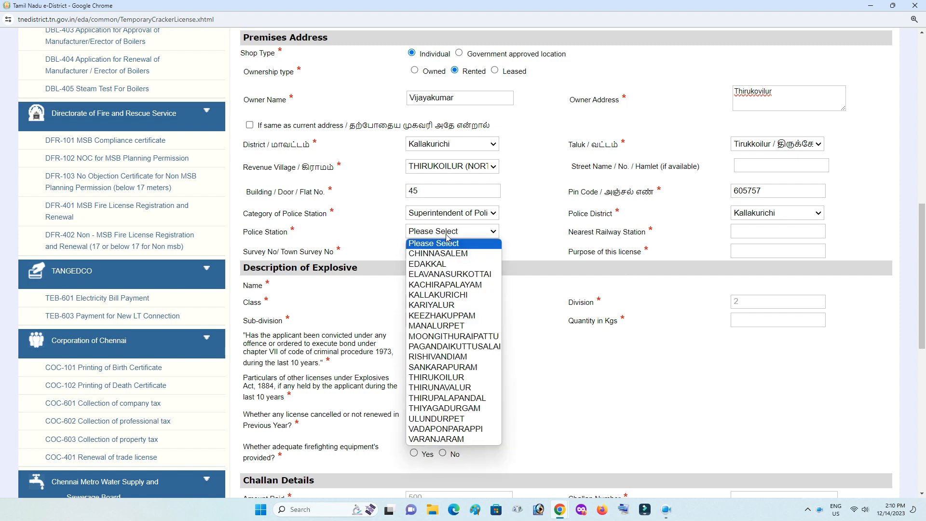
left_click(467, 379)
left_click(755, 234)
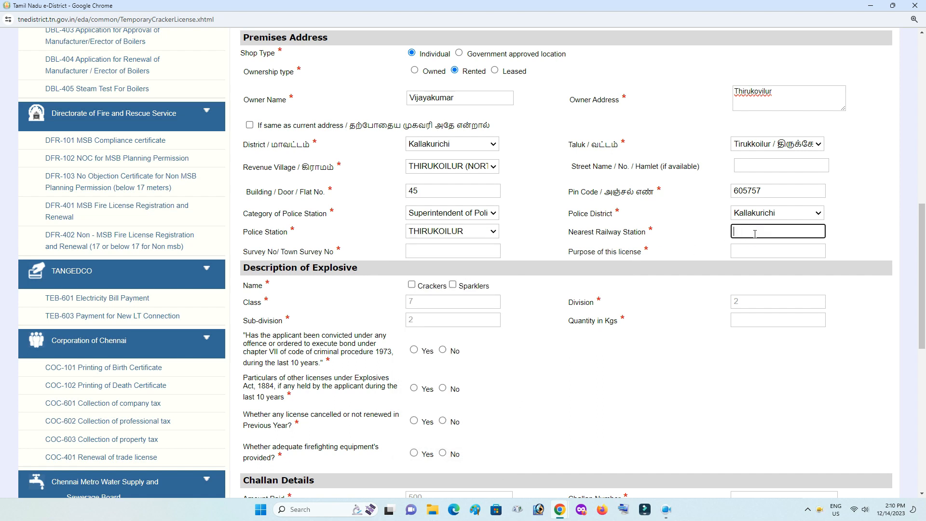
Enter railway station Arakandanalur, survey number 54/5 and licence purpose 'temporary crackers'.
type("Arakandanalur")
left_click(669, 248)
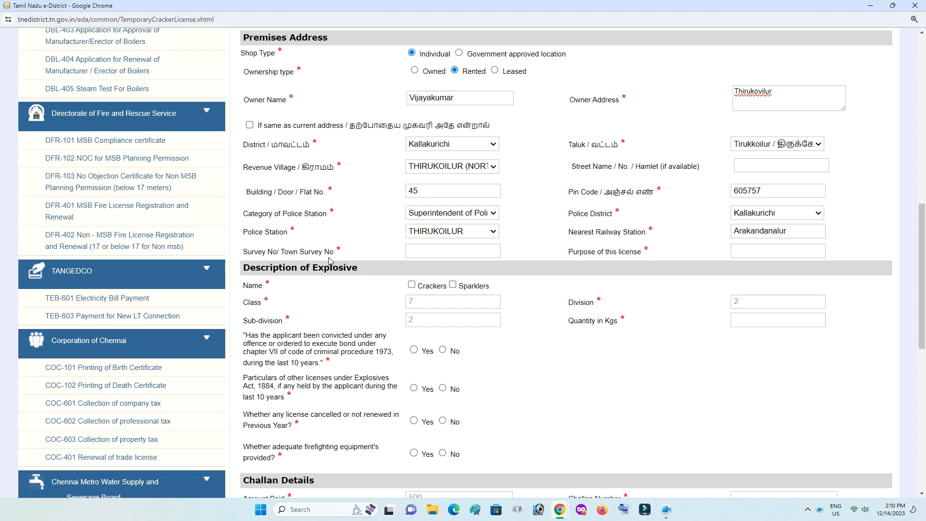
left_click(418, 255)
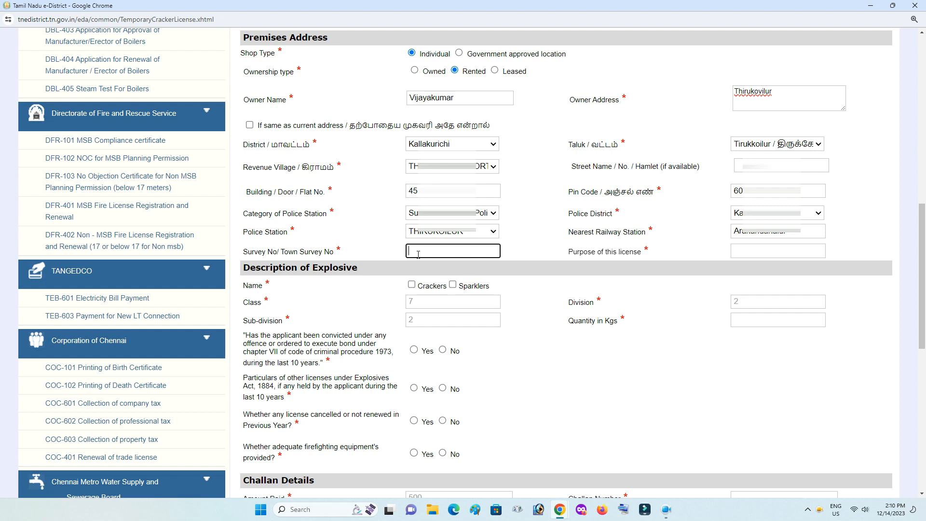
type("54/5")
left_click(740, 251)
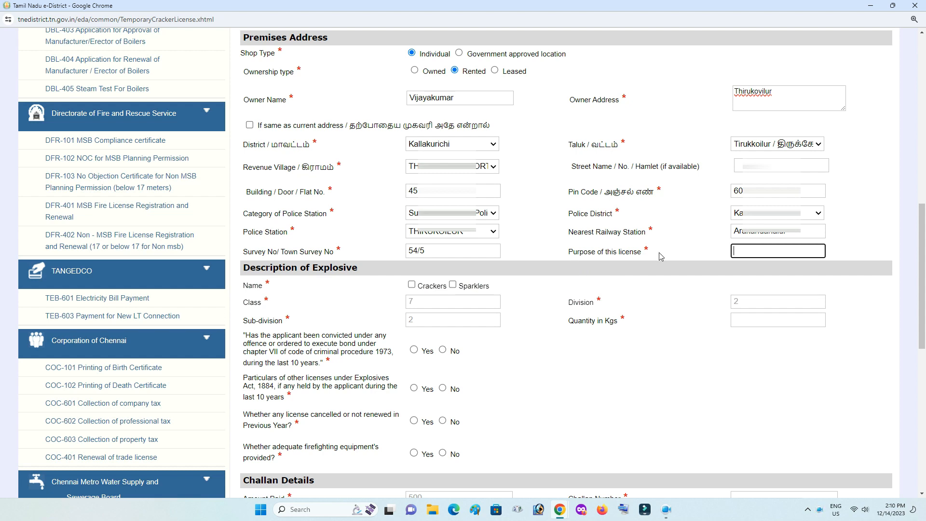
type("temporary crackers")
left_click(855, 254)
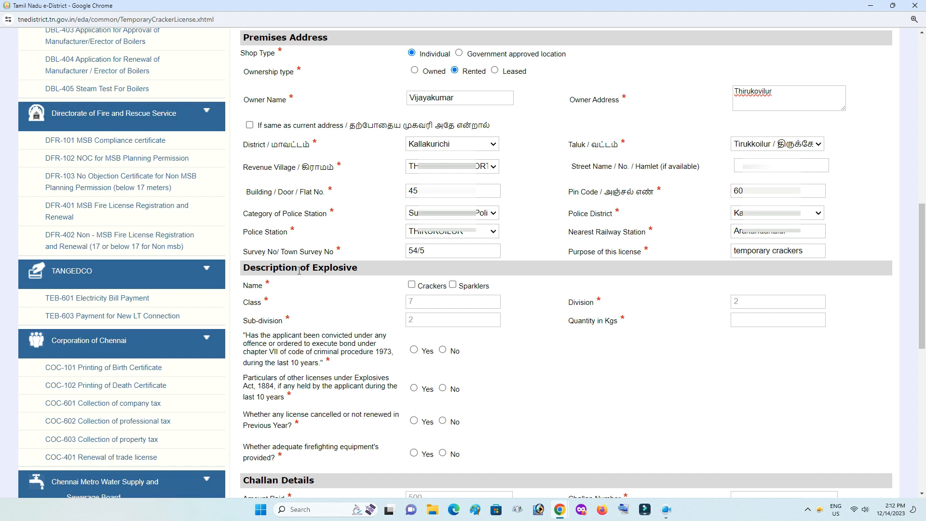
scroll(361, 279, "down", 5)
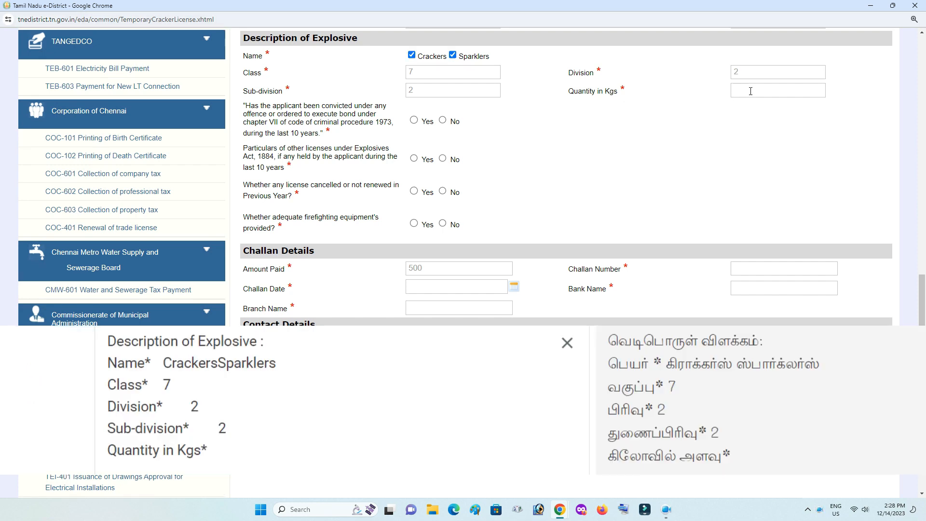
Set the Crackers and Sparklers quantity to the suggested 18 kg.
left_click(750, 91)
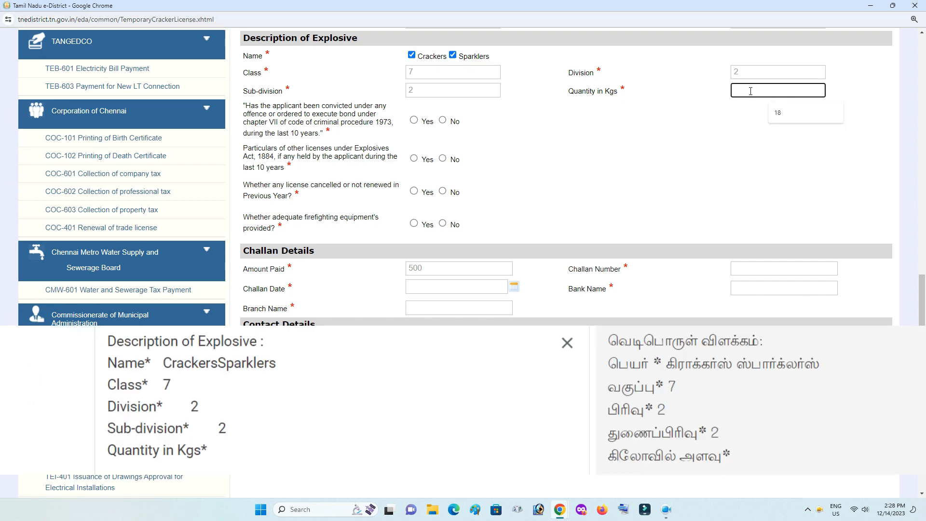
type("25")
type("18")
left_click(707, 143)
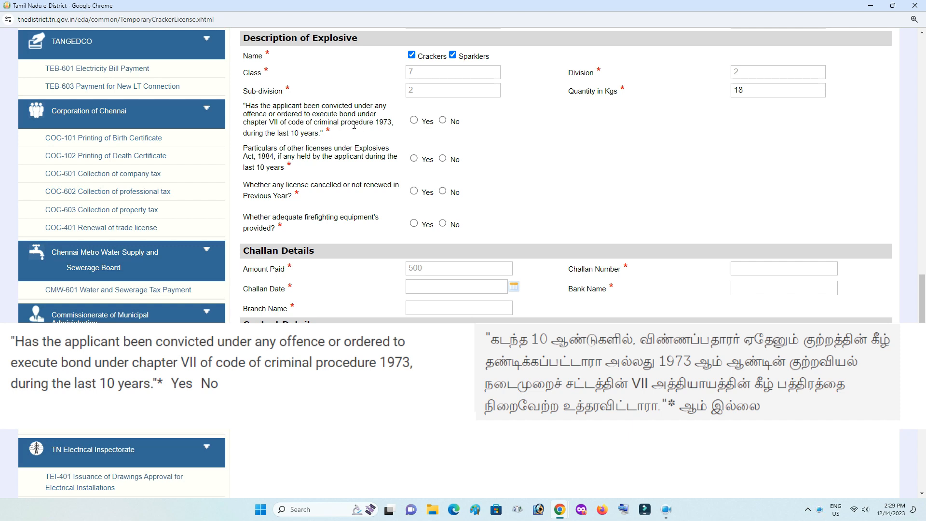
Answer No to prior conviction, other Explosives Act licences held, and any licence cancelled or not renewed.
left_click(413, 120)
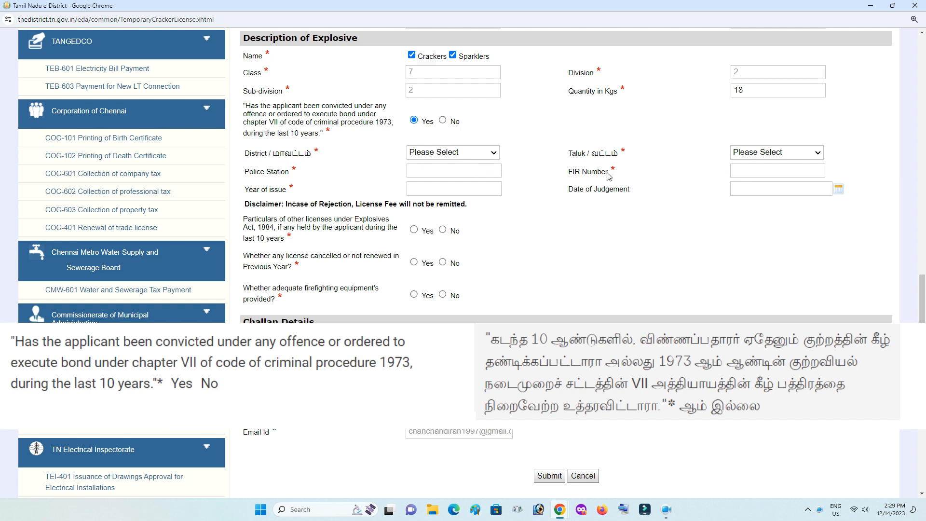
left_click(443, 121)
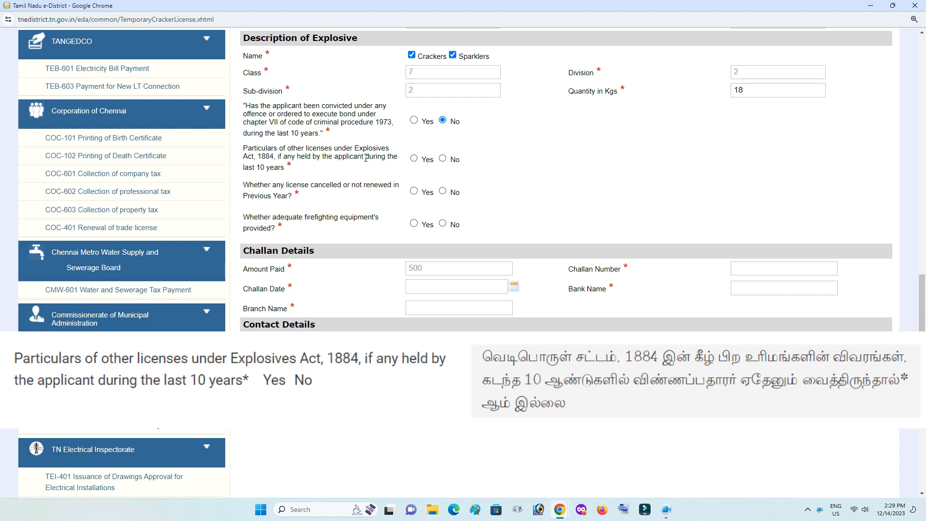
left_click(414, 158)
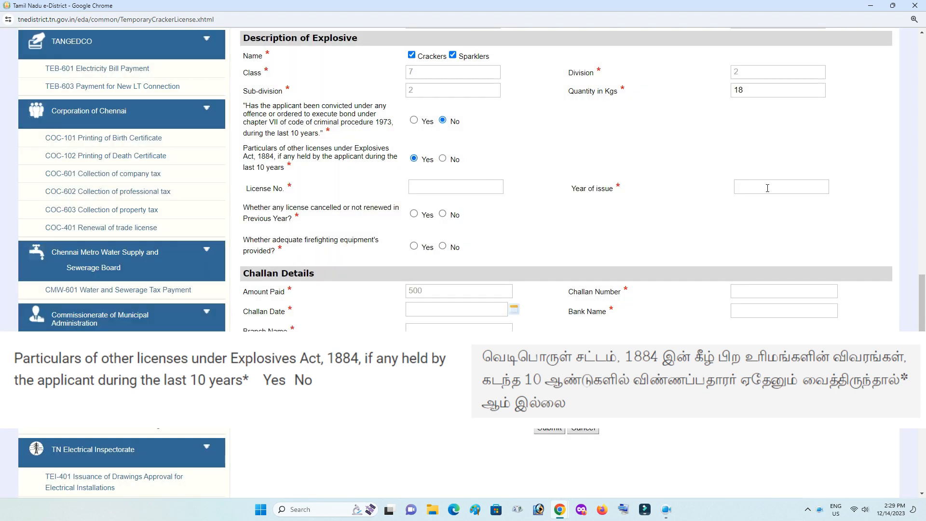
left_click(443, 159)
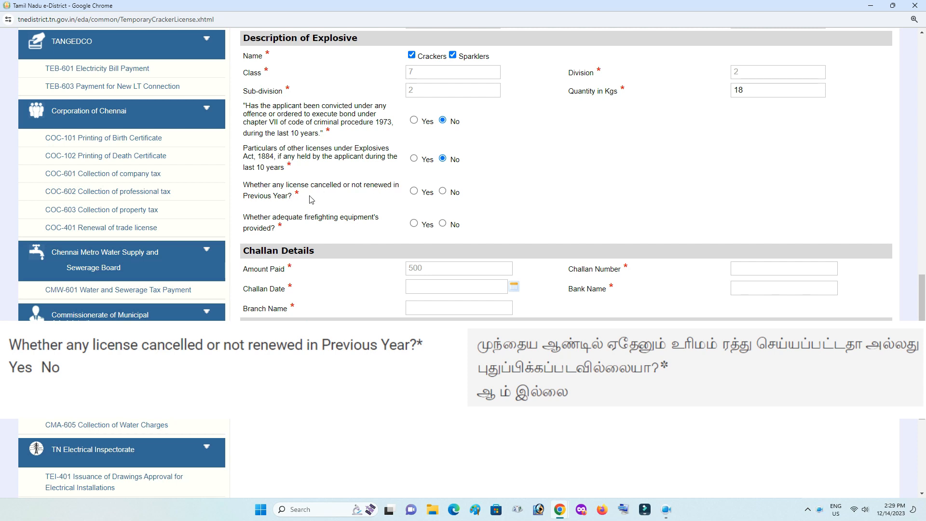
left_click(414, 191)
left_click(479, 217)
left_click(777, 216)
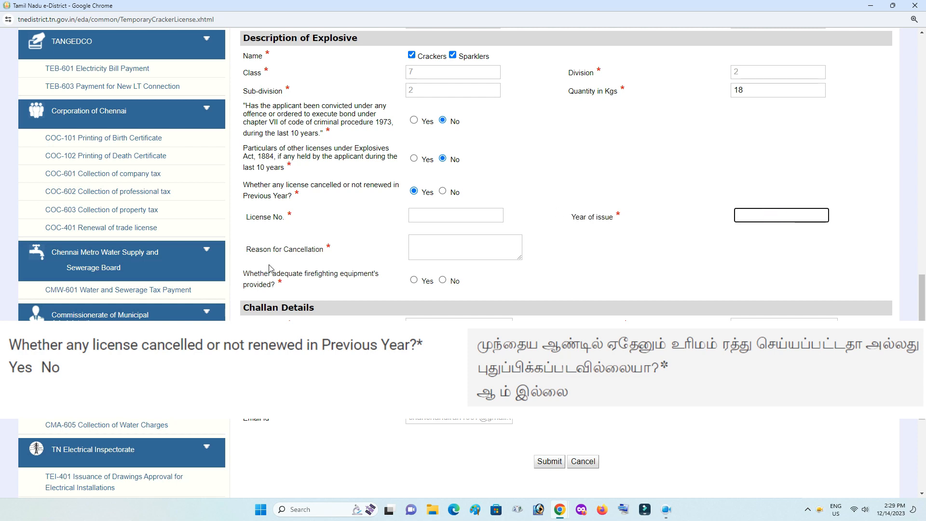
left_click(477, 249)
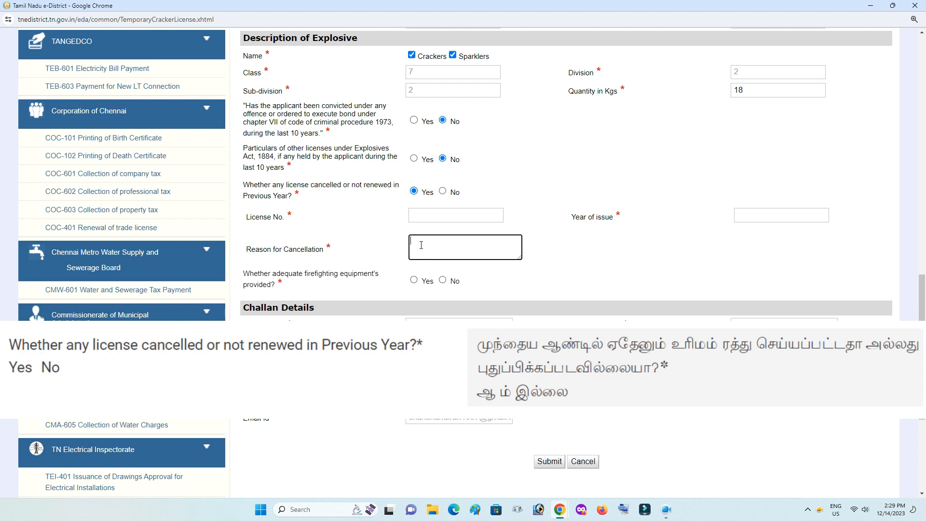
left_click(443, 191)
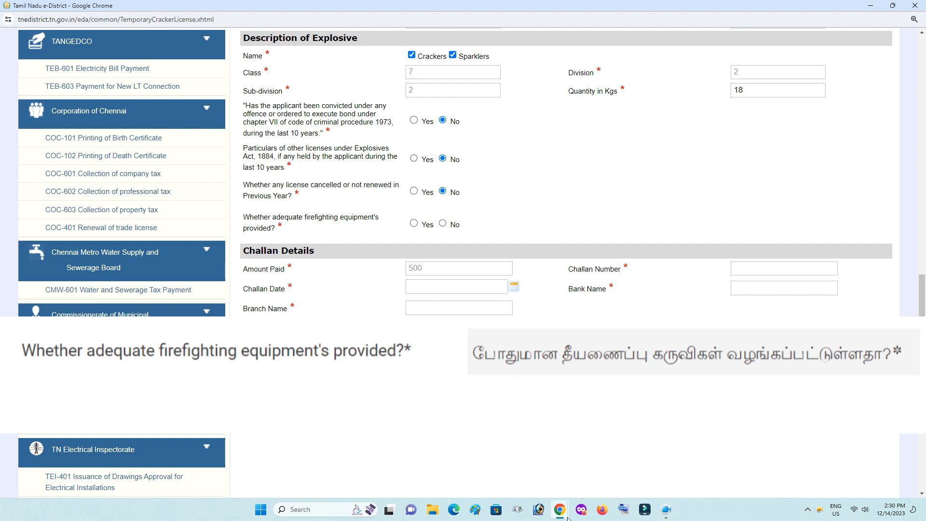
Record 5 sand buckets, 5 water buckets and 2 fire extinguishers, all within expiry date.
left_click(414, 223)
left_click(433, 254)
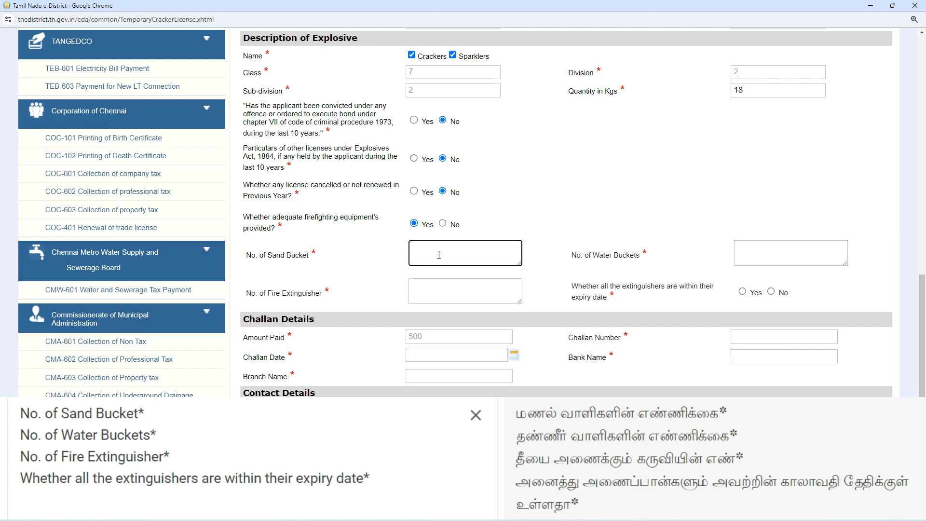
type("5")
left_click(783, 249)
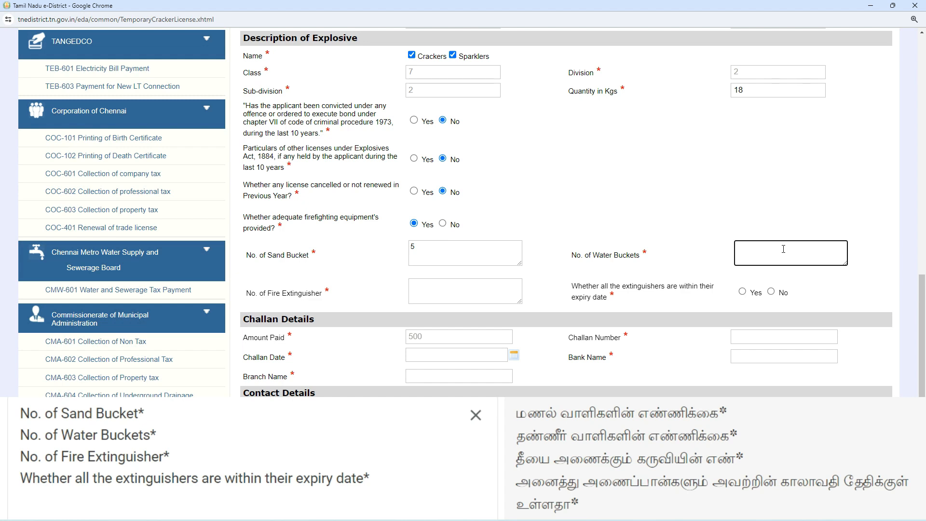
left_click(459, 285)
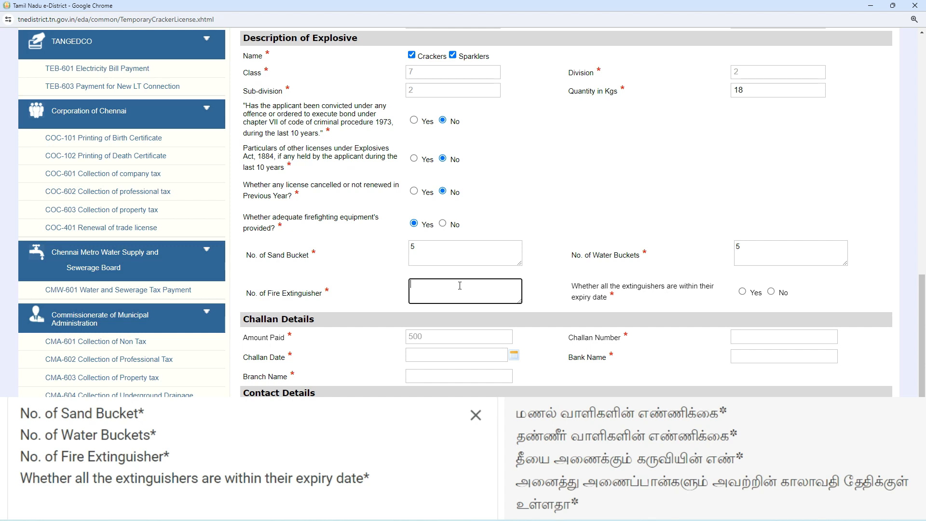
left_click(526, 284)
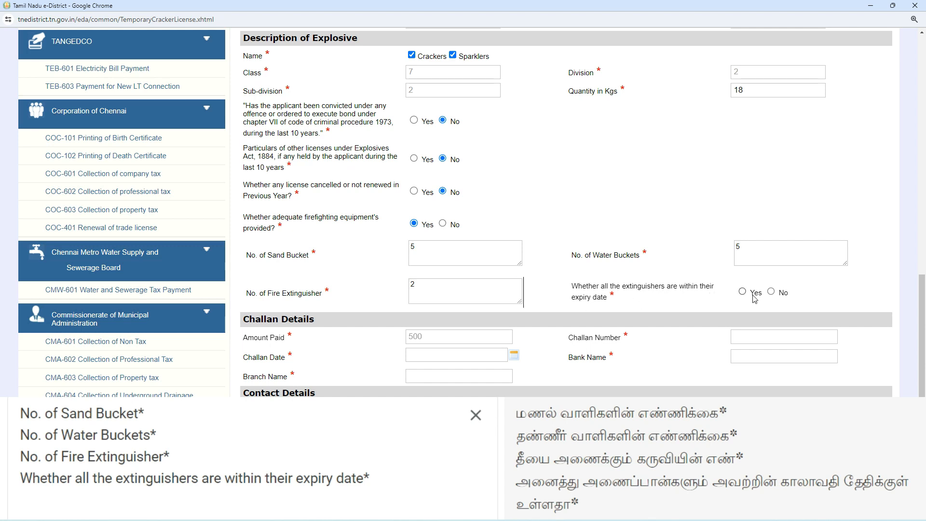
key("Right")
left_click(743, 292)
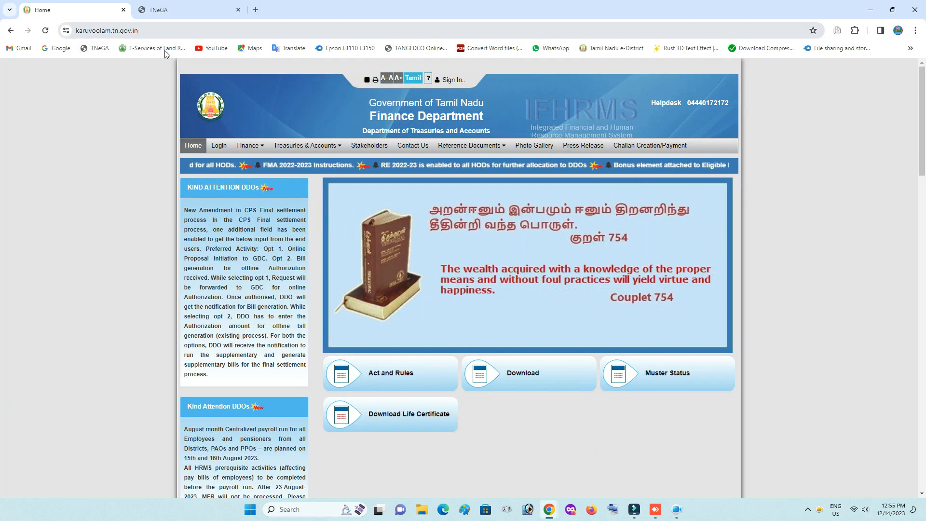
Open the E Challan creation form from the Challan Creation/Payment menu on karuvoolam.tn.gov.in.
left_click(644, 146)
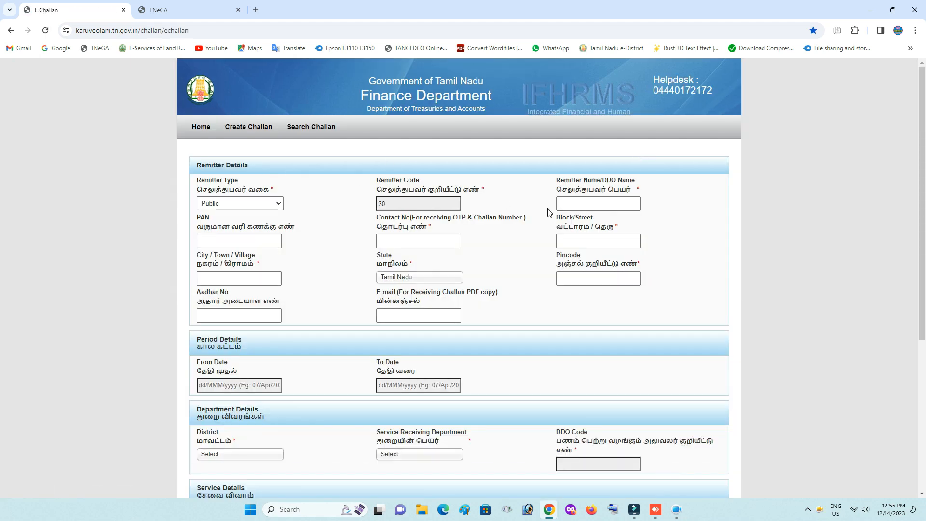
Keep remitter type as Public and enter the remitter's name and contact number.
left_click(254, 205)
left_click(255, 206)
left_click(394, 197)
left_click(586, 203)
type("handiran J")
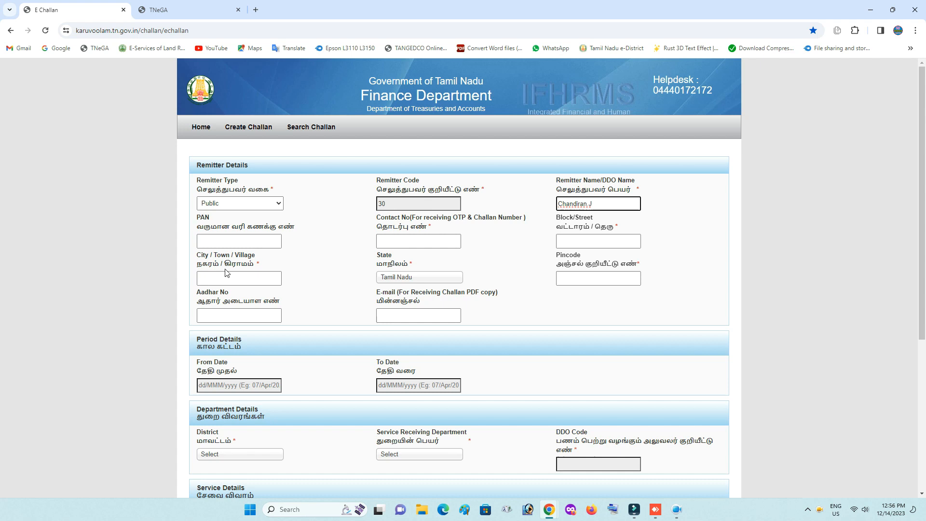
left_click(253, 246)
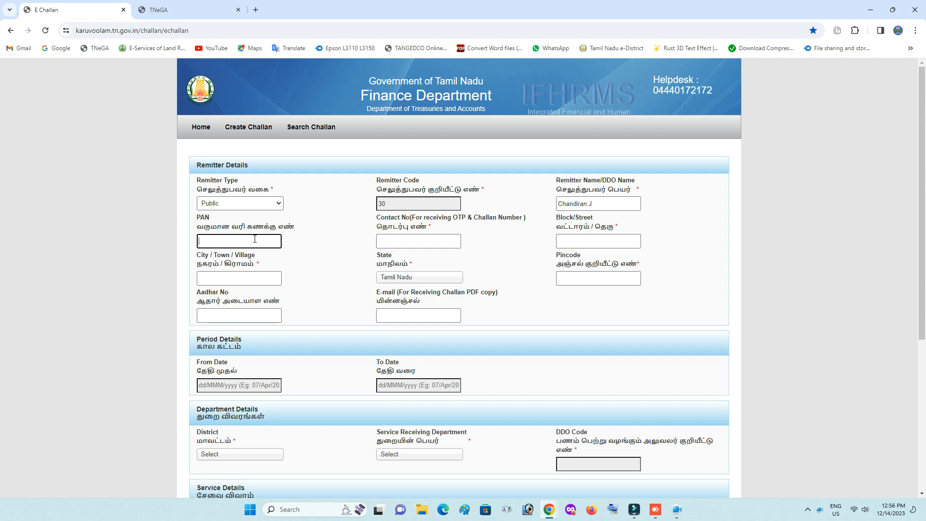
left_click(404, 241)
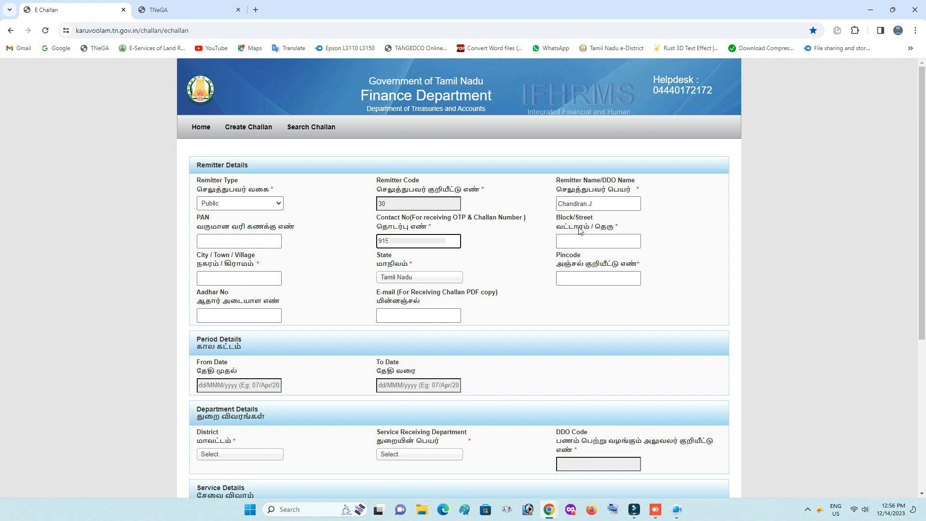
Fill in the remitter's block/street and city/town/village fields.
left_click(593, 243)
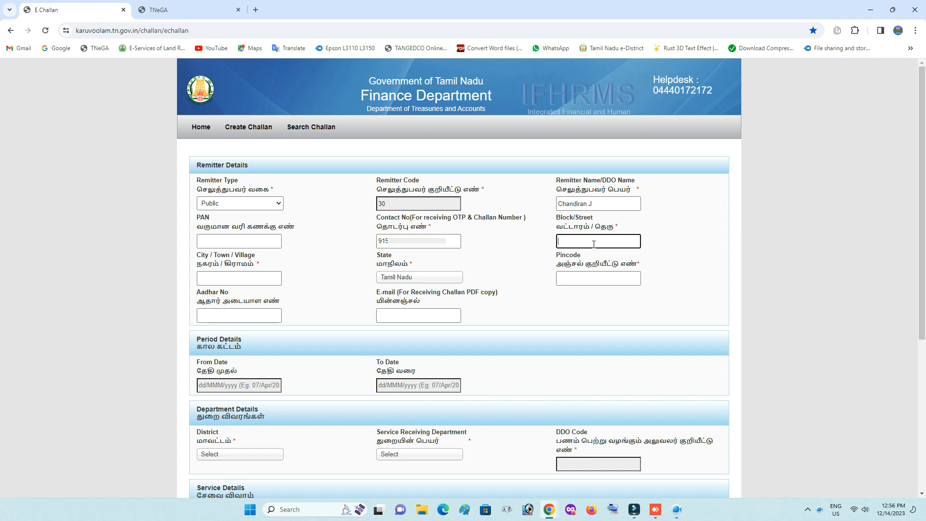
left_click(253, 277)
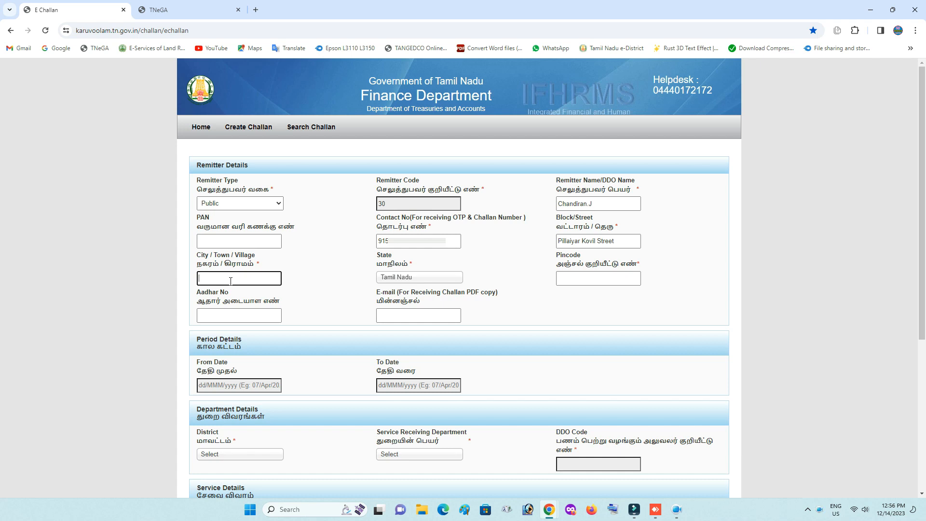
Select Tamil Nadu as the state and enter the remitter's pincode and Aadhaar number.
left_click(400, 283)
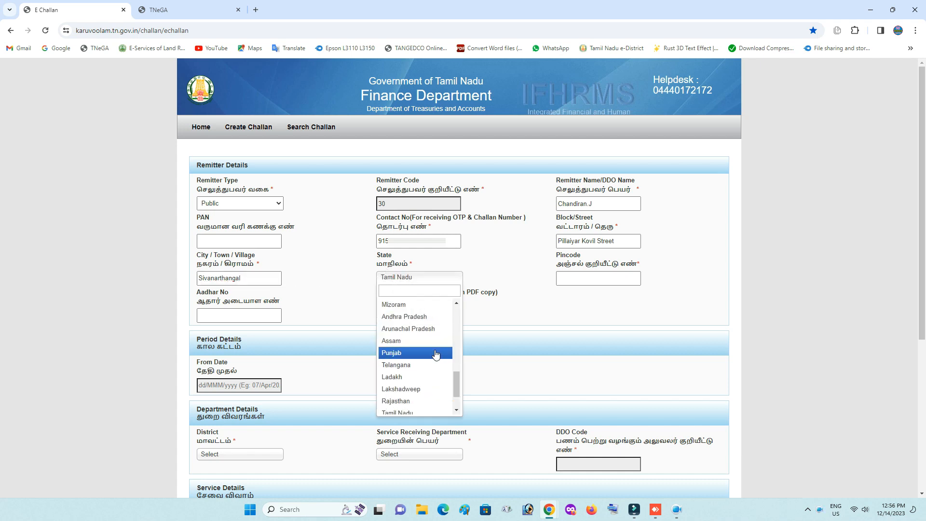
scroll(409, 399, "down", 1)
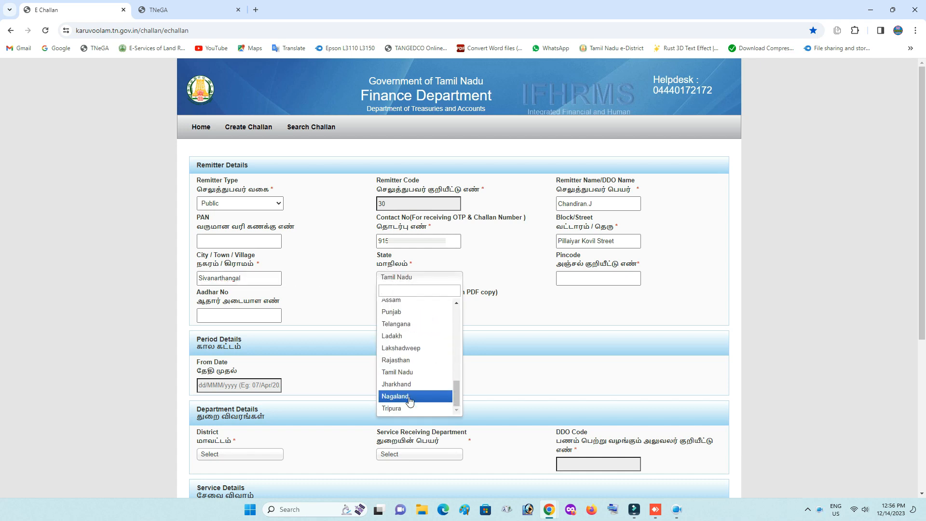
left_click(410, 373)
left_click(587, 278)
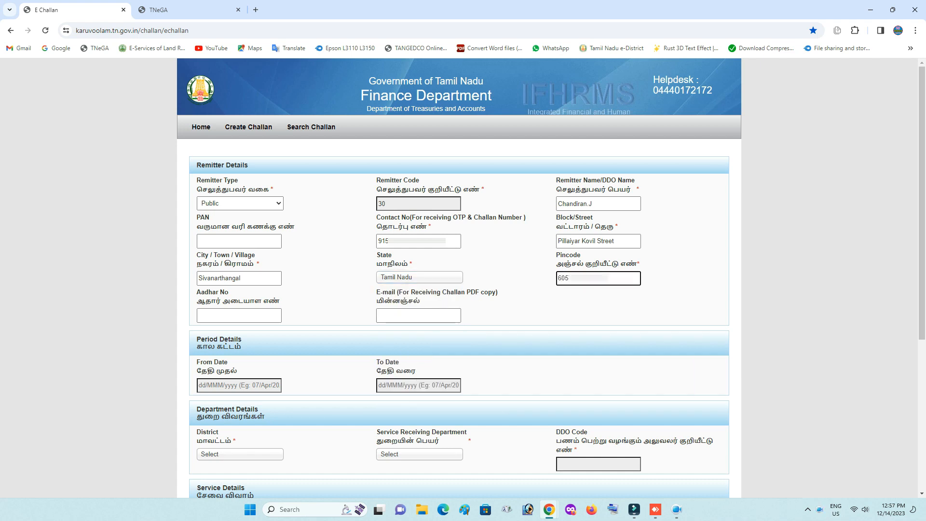
left_click(246, 316)
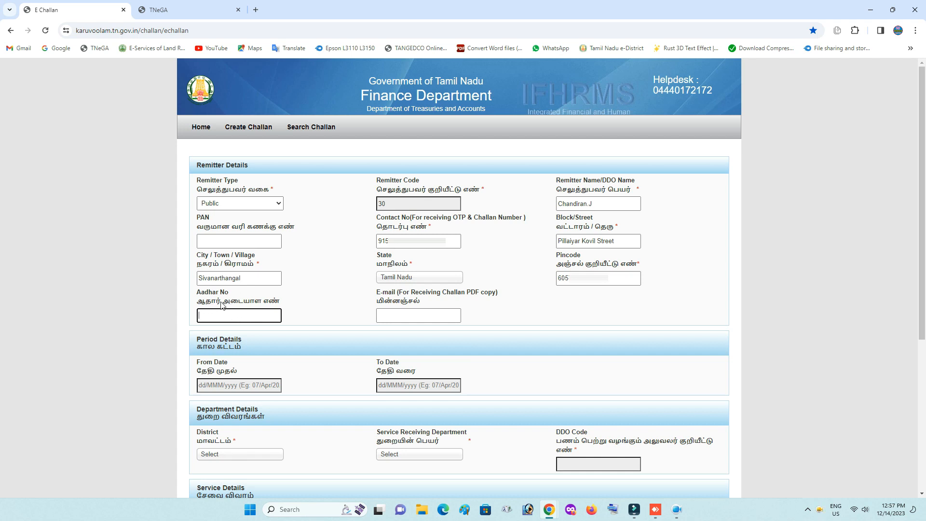
type("39")
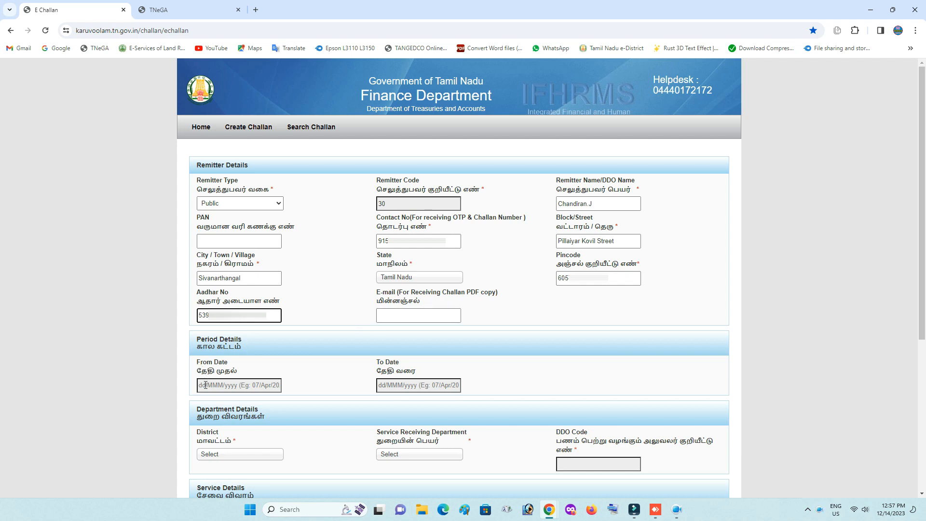
left_click(248, 385)
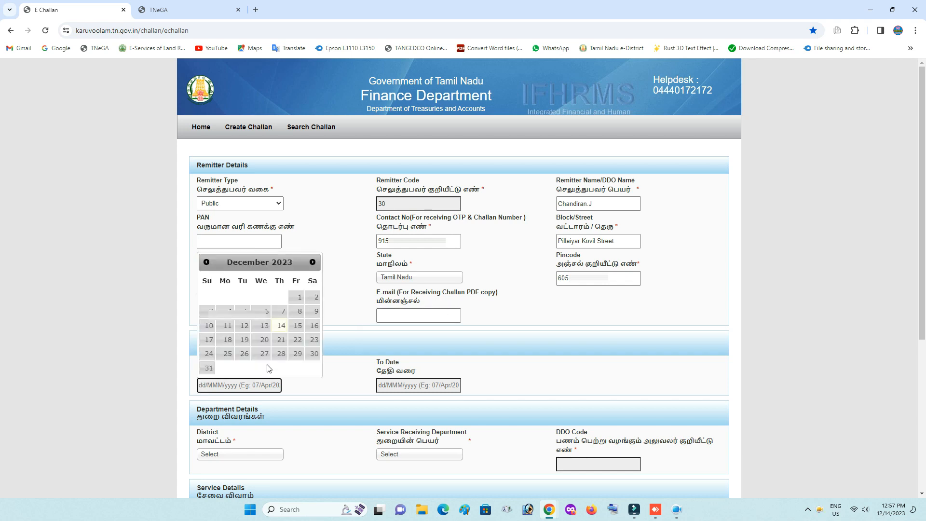
left_click(315, 388)
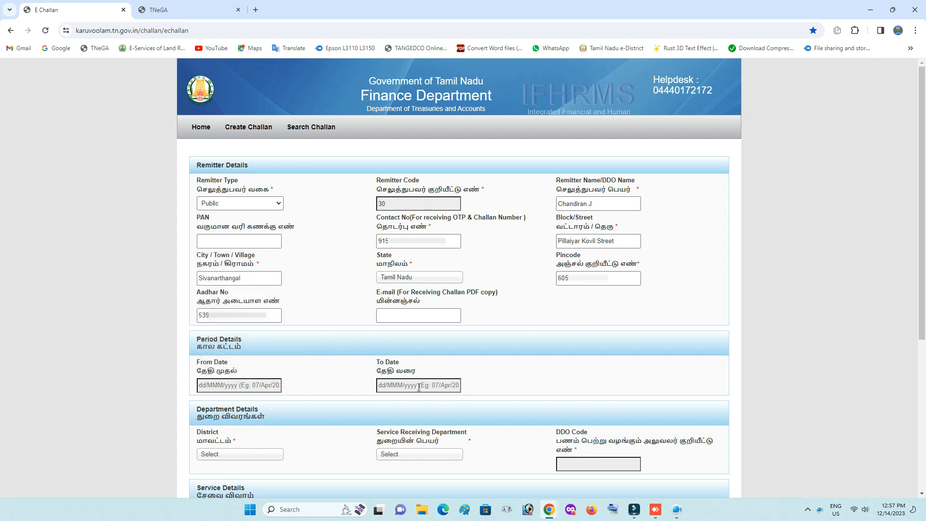
Choose KALLAKURICHI as the district.
scroll(210, 181, "down", 5)
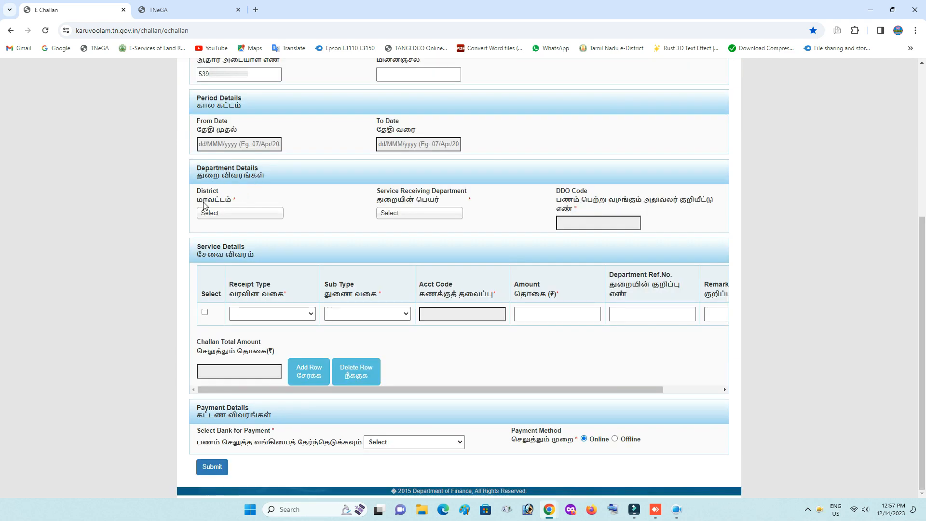
left_click(236, 218)
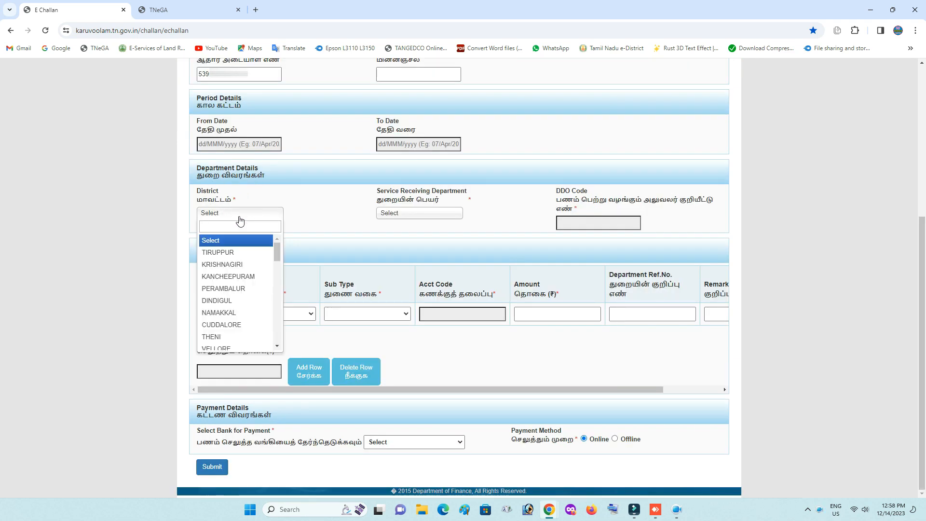
scroll(241, 260, "down", 5)
scroll(242, 261, "down", 6)
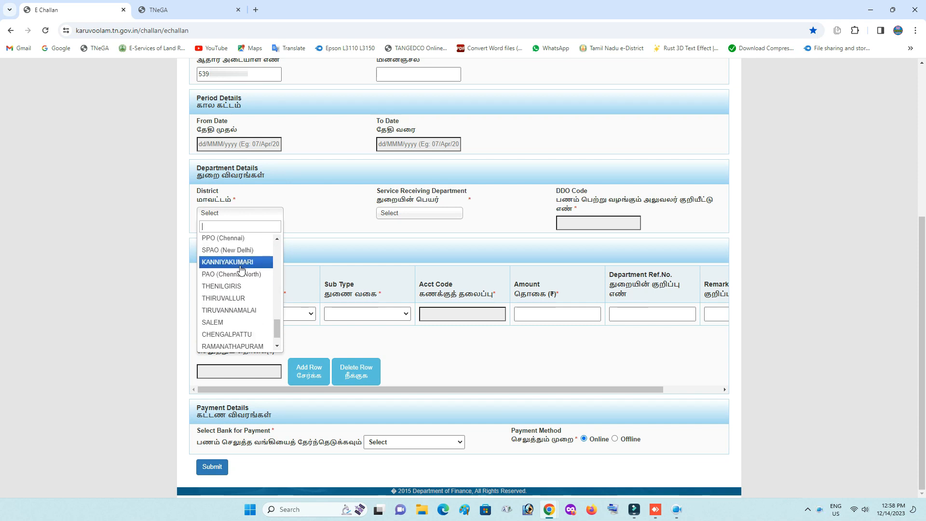
scroll(239, 266, "down", 1)
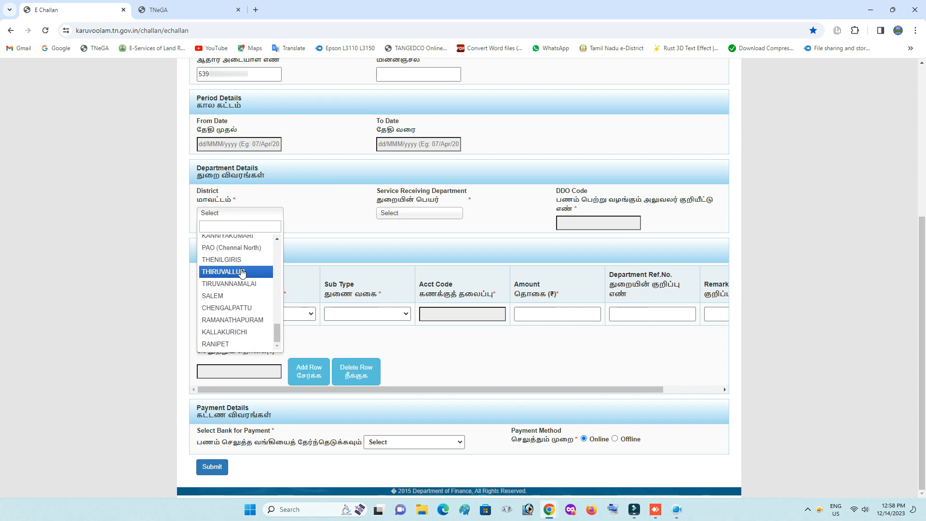
left_click(250, 331)
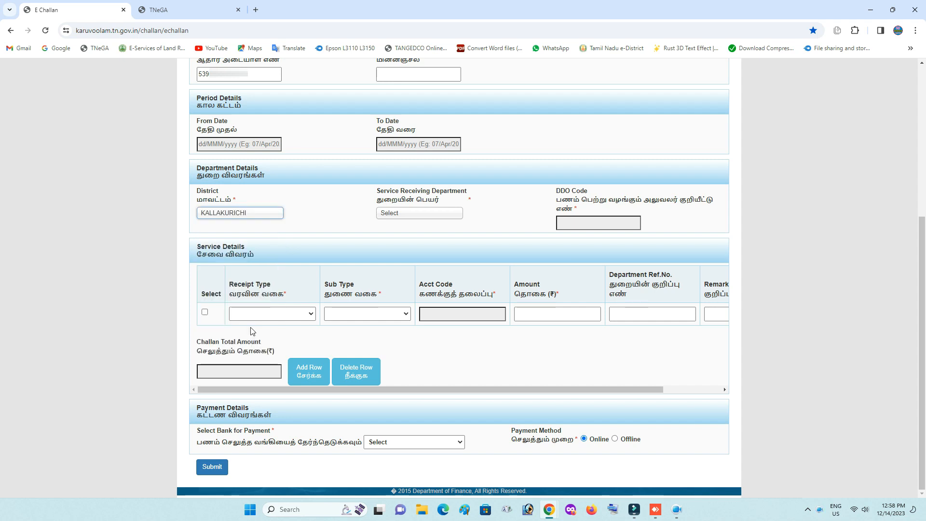
Set receiving department 02301 Directorate of Fire and Rescue Services and DDO 33010071 District Officer.
left_click(394, 212)
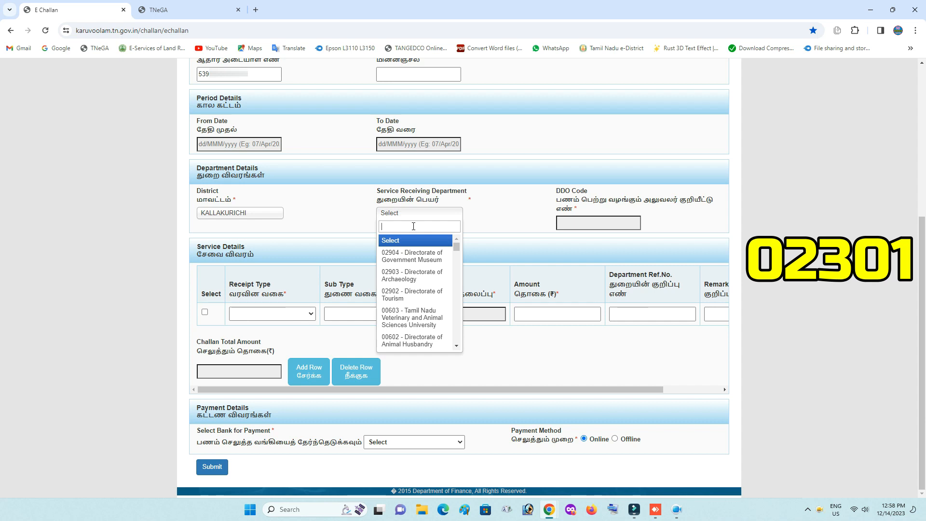
type("02301")
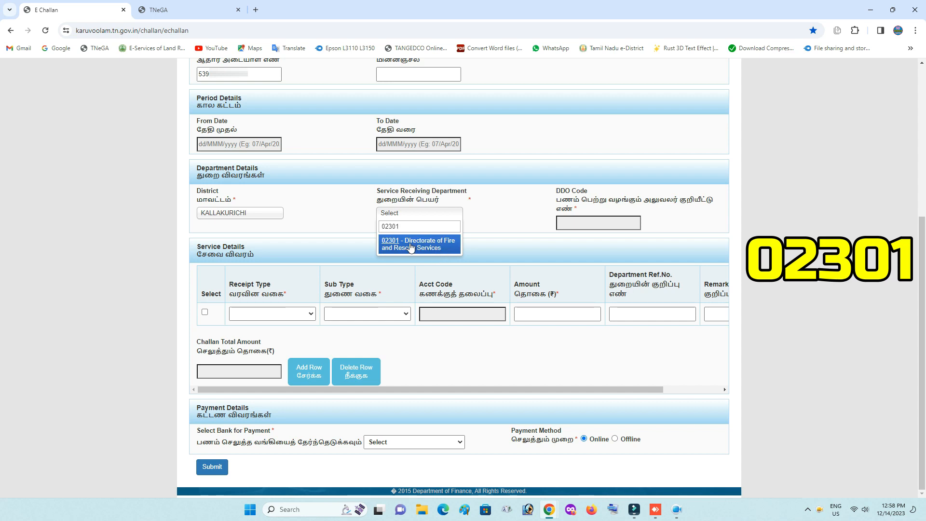
left_click(410, 248)
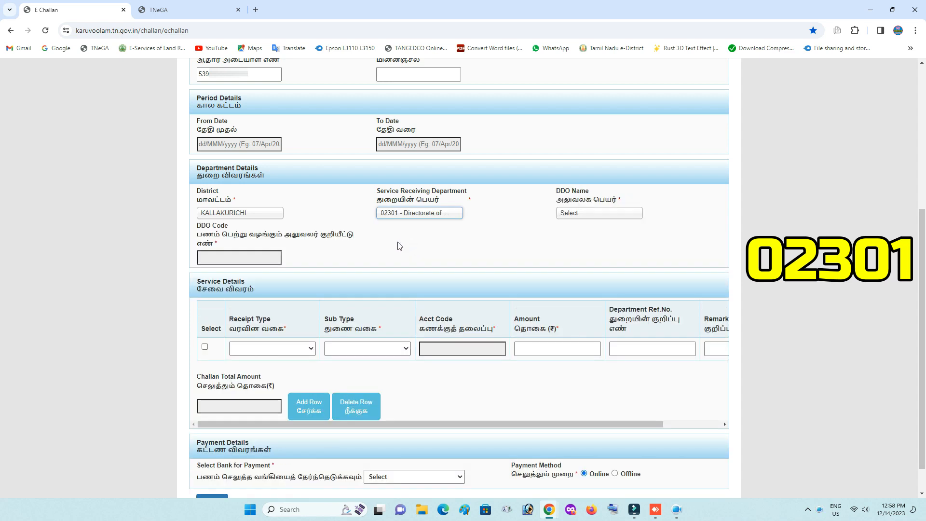
left_click(569, 216)
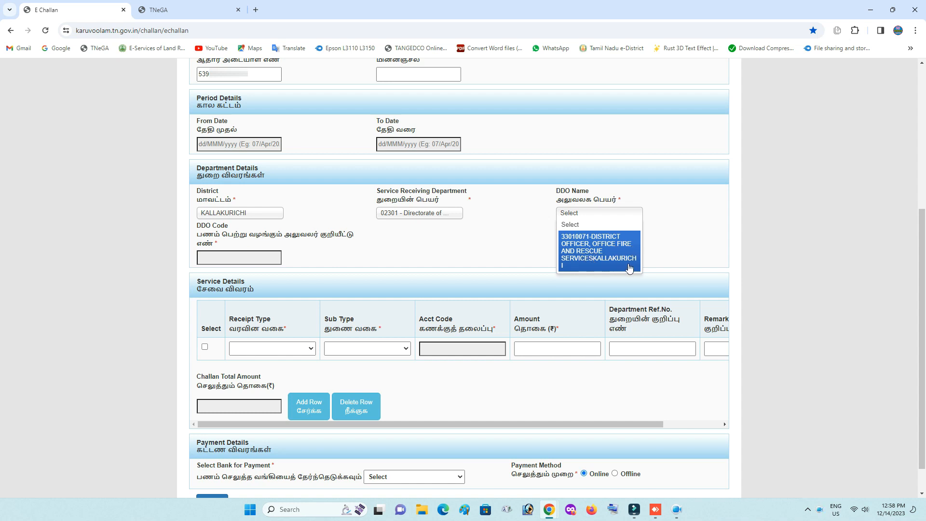
left_click(592, 255)
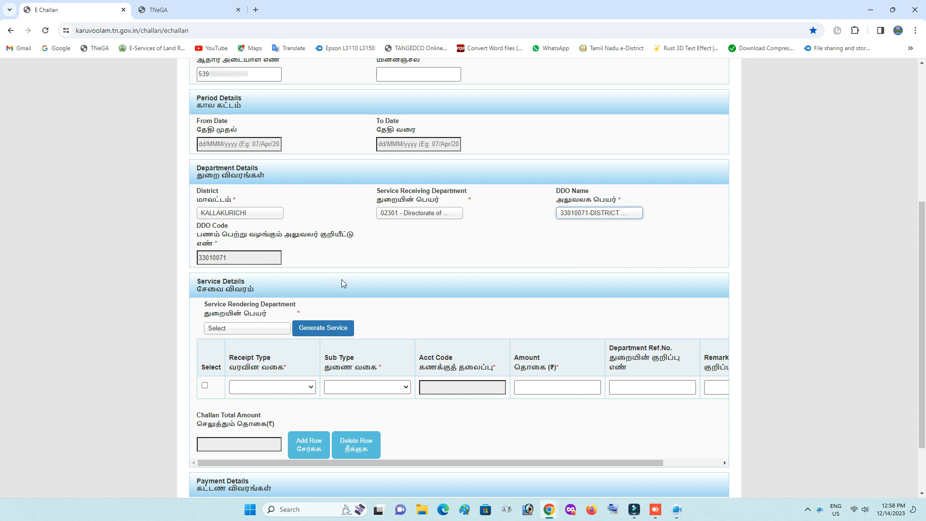
Select 02301 Directorate of Fire and Rescue Services as rendering department and generate its service row.
left_click_drag(921, 371, 915, 407)
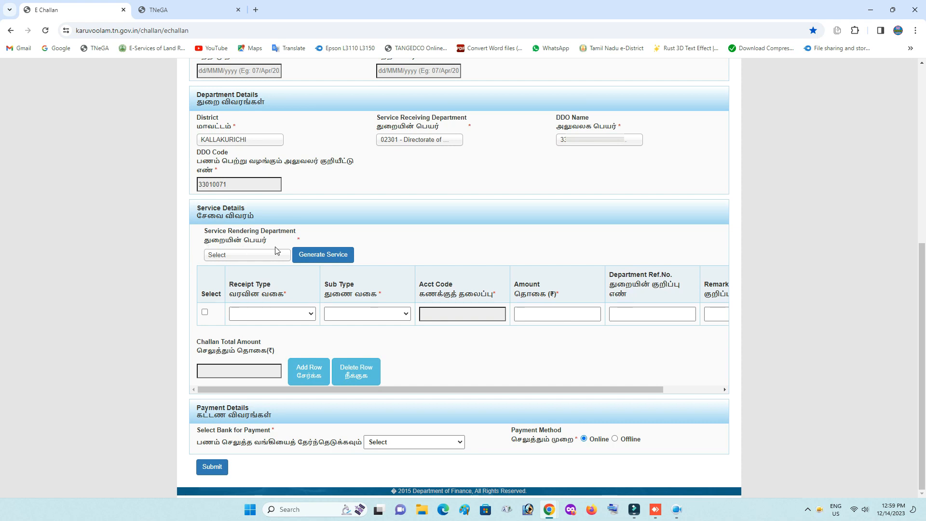
left_click(244, 255)
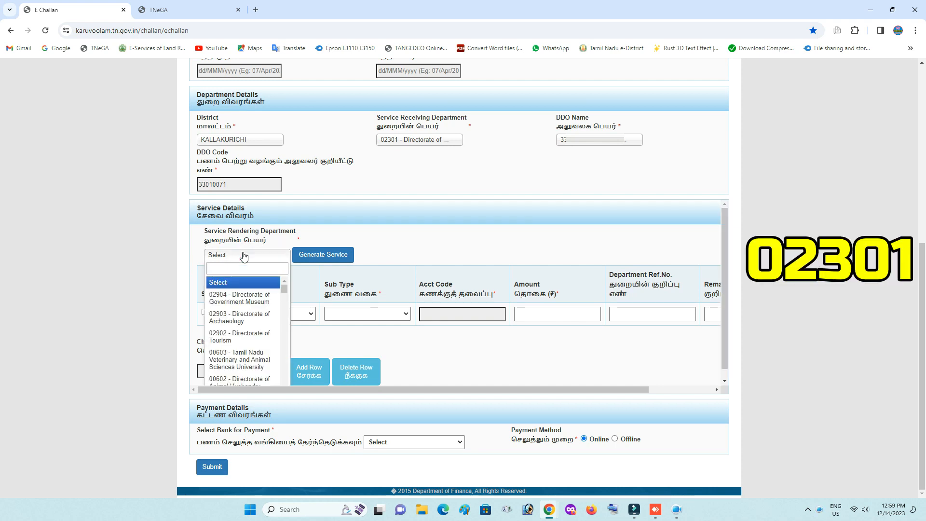
type("02301")
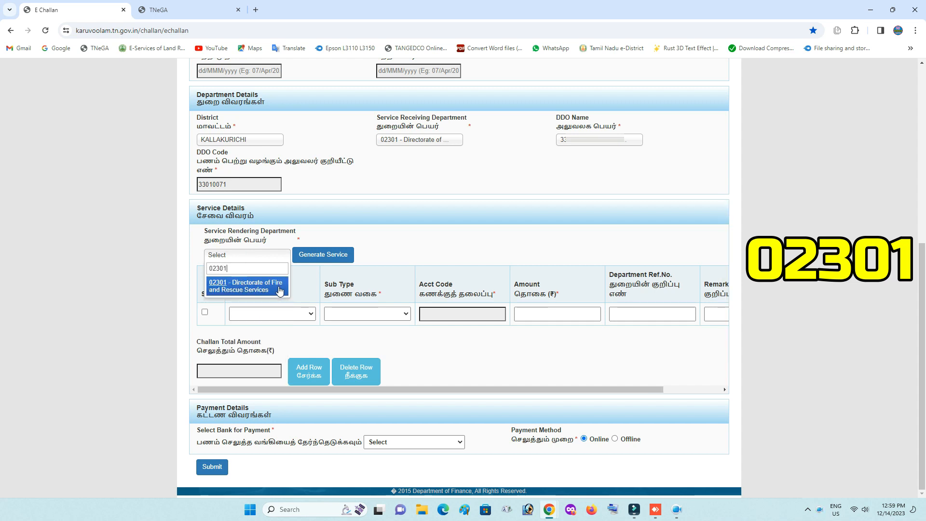
left_click(238, 287)
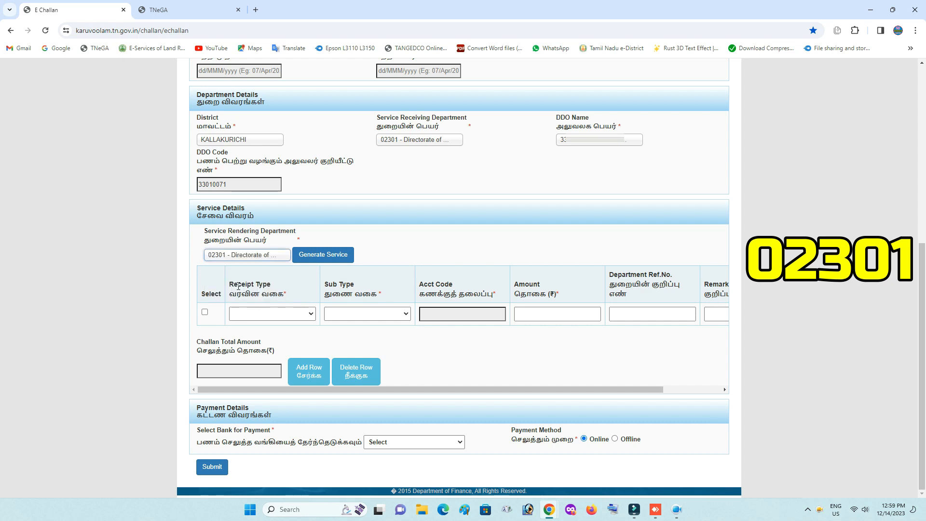
left_click(324, 256)
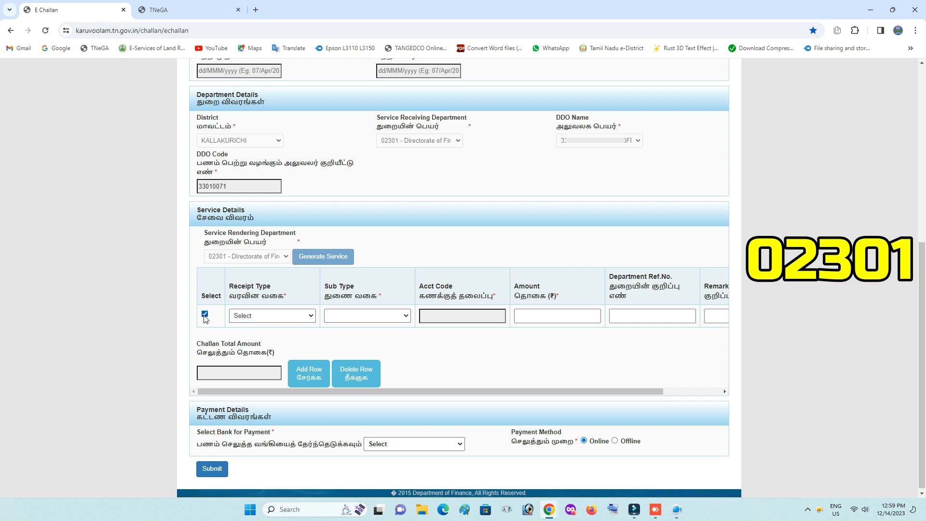
Choose Temporary Cracker License receipt type and service-charges sub type with amount 500.
left_click(268, 316)
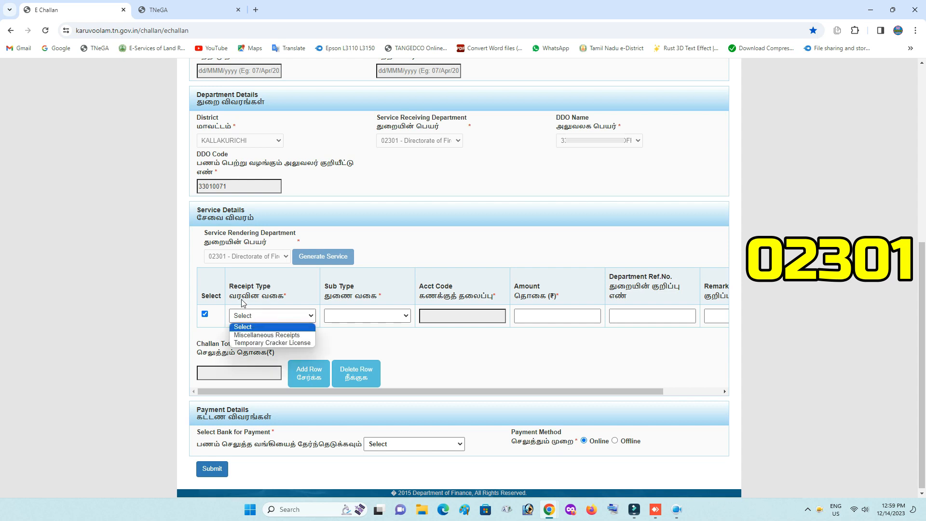
left_click(286, 343)
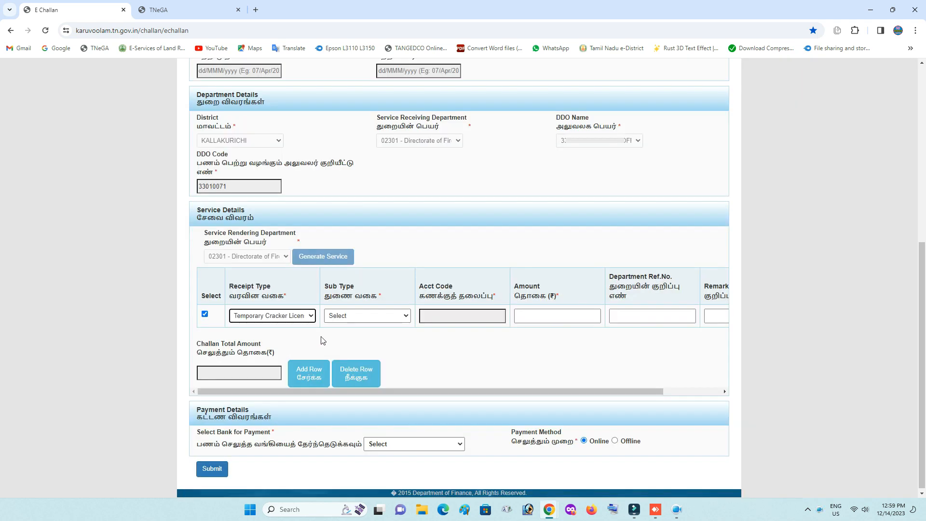
left_click(360, 316)
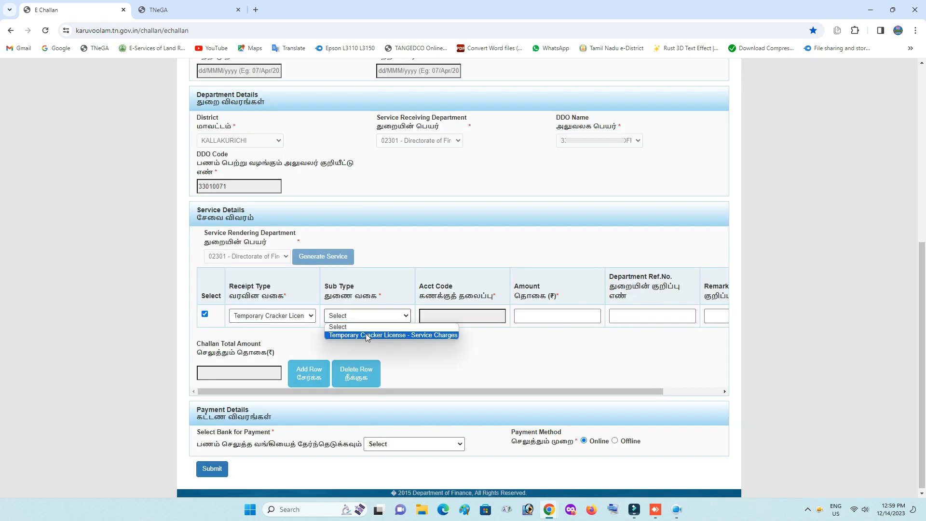
left_click(381, 336)
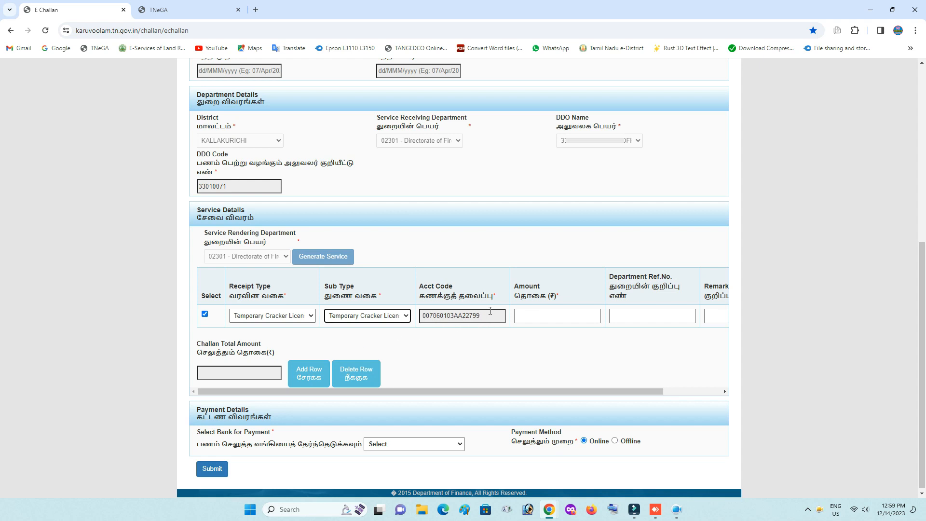
left_click(520, 318)
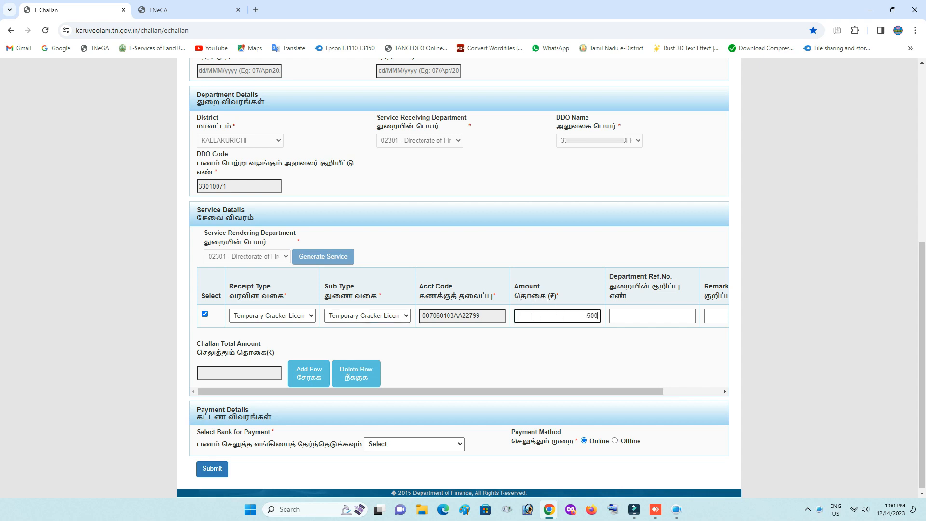
left_click(589, 343)
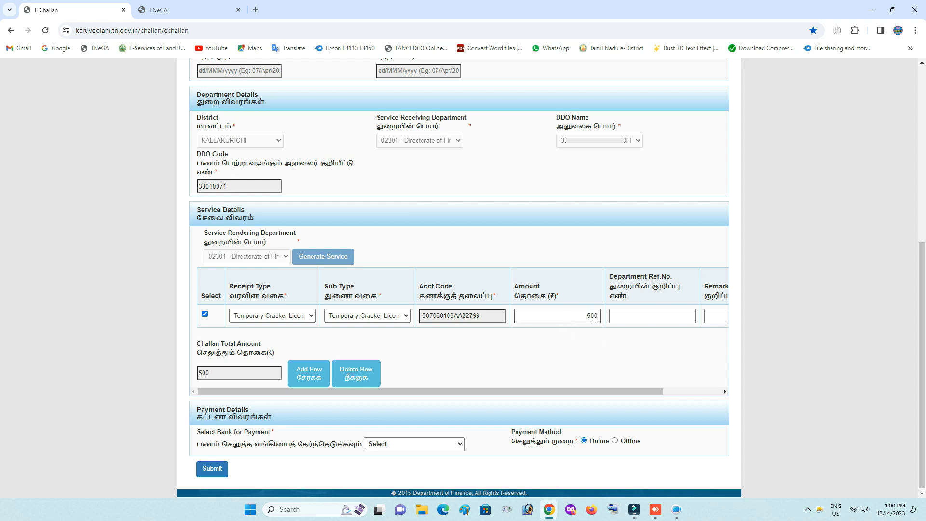
Enter department reference prefixed REV-403 and add a second service row.
left_click(635, 318)
left_click(633, 295)
left_click(636, 317)
key("ctrl+v")
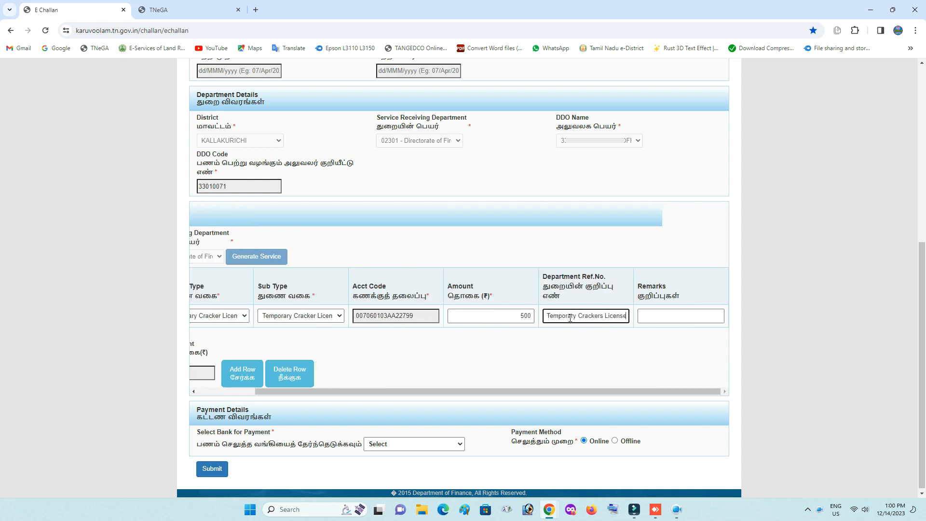
key("Home")
type("REV-403")
left_click(634, 329)
left_click_drag(692, 389, 571, 394)
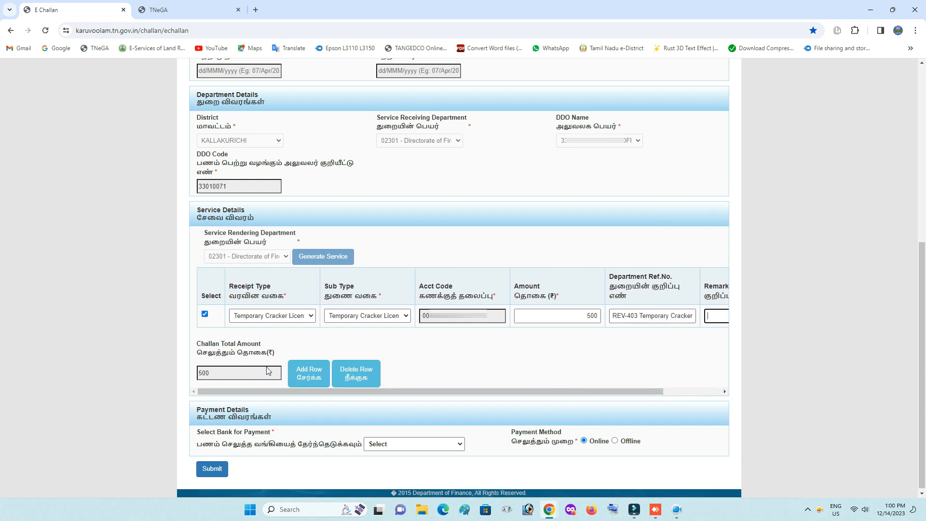
left_click(305, 375)
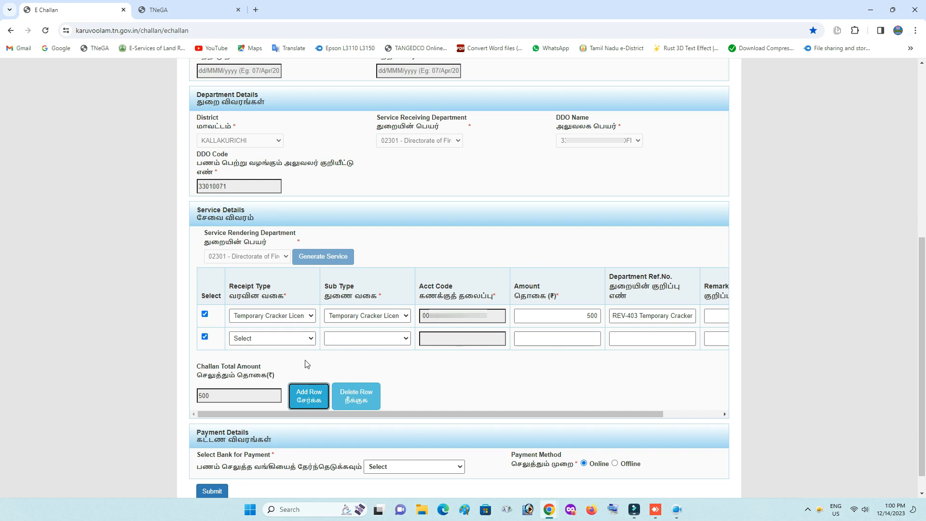
Delete the blank second service row, then switch the payment method to Offline.
left_click(357, 401)
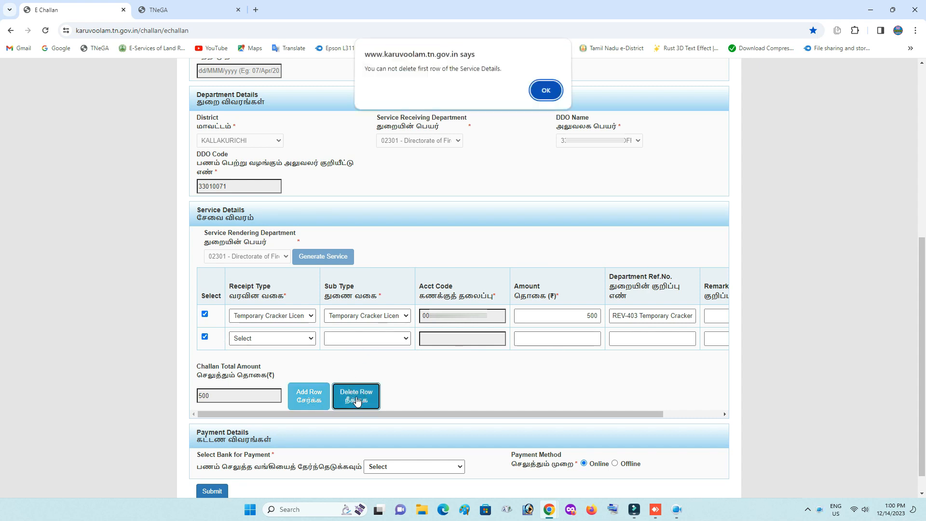
left_click(536, 93)
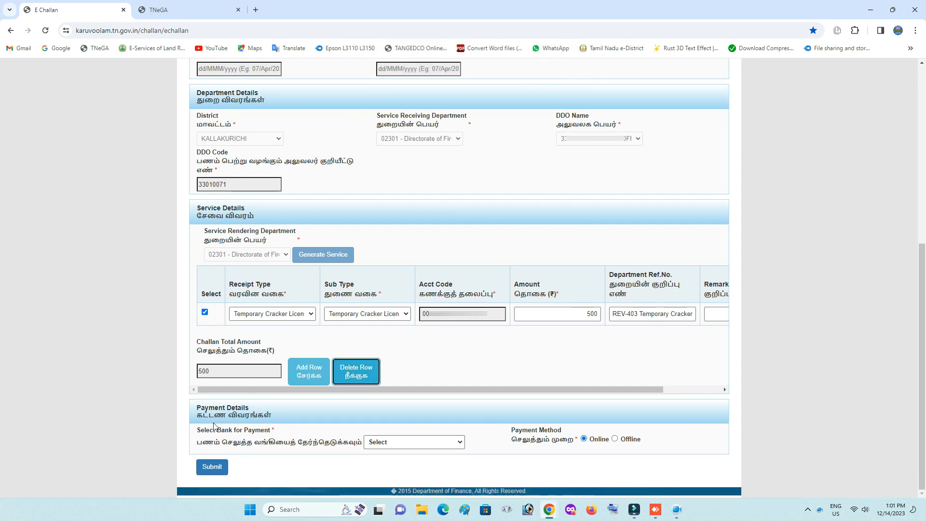
left_click(414, 442)
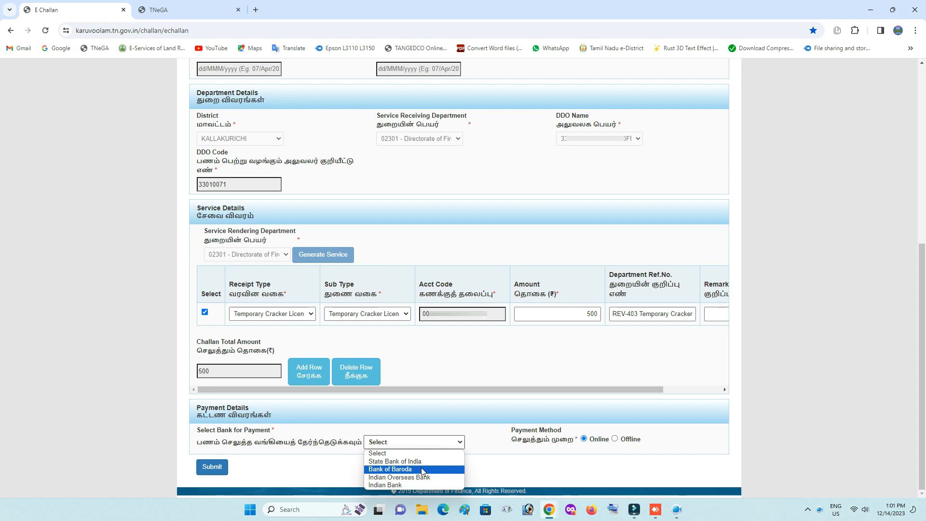
left_click(499, 438)
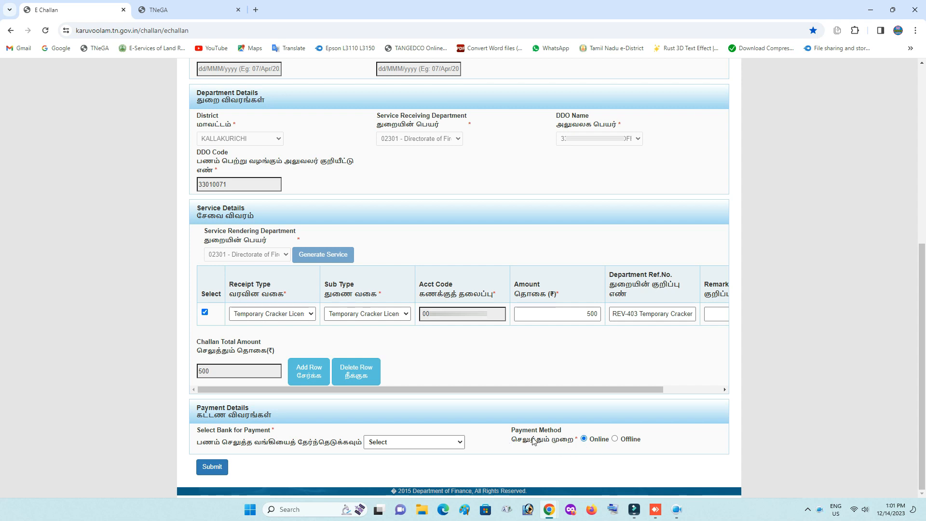
left_click(616, 439)
Submit the 500 rupee challan for online payment through State Bank of India.
scroll(615, 440, "down", 3)
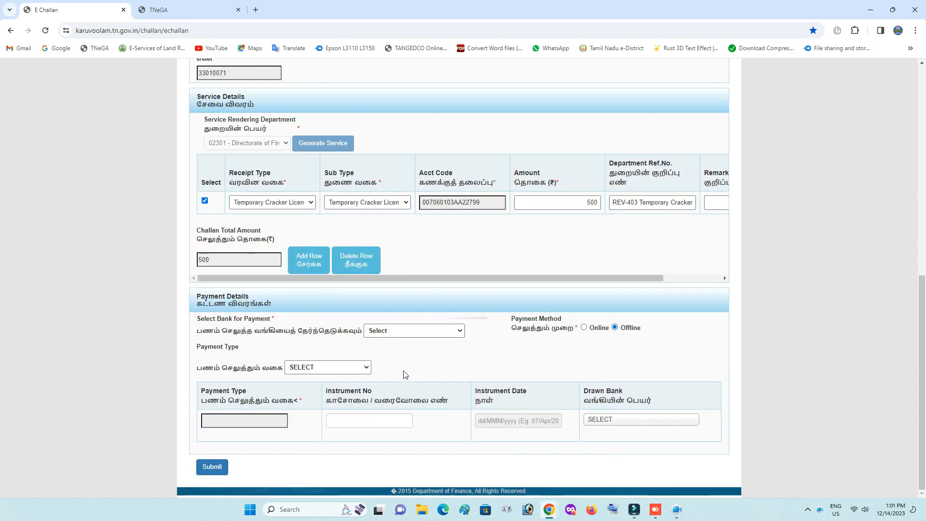
left_click(405, 329)
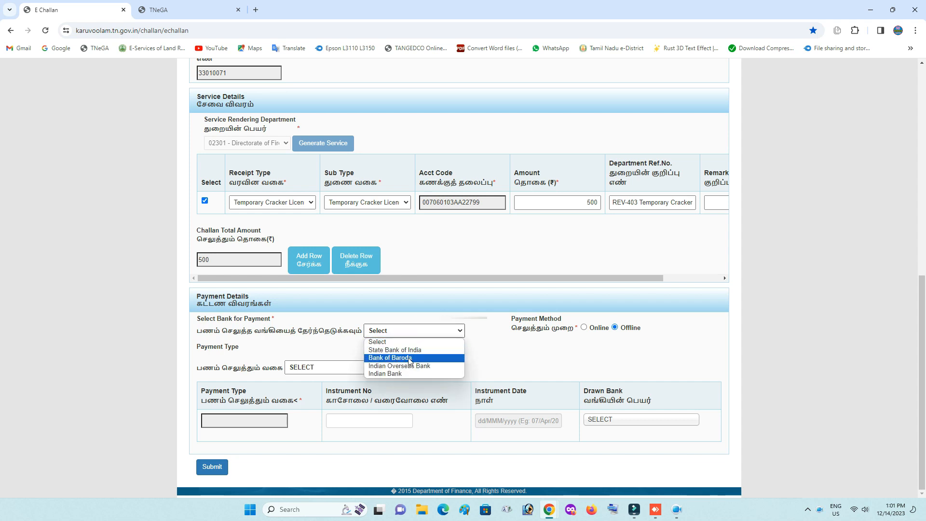
left_click(409, 374)
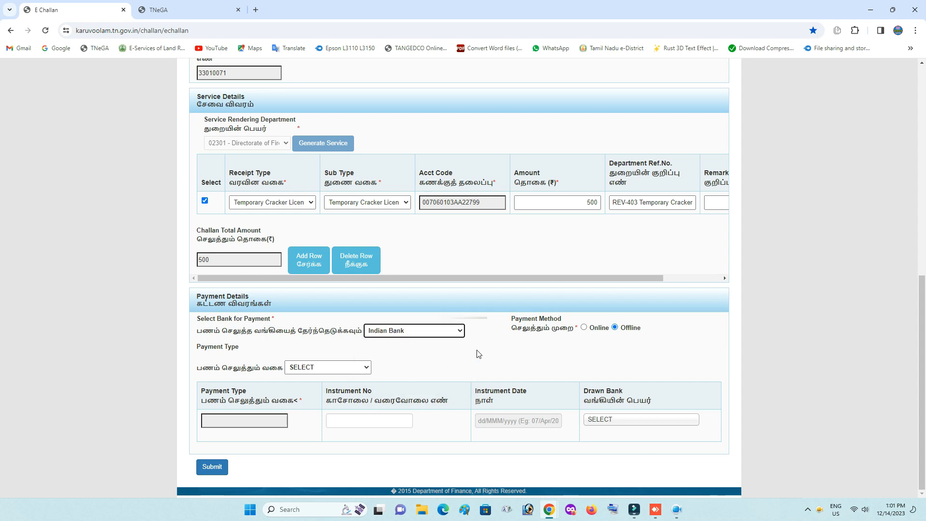
left_click(365, 366)
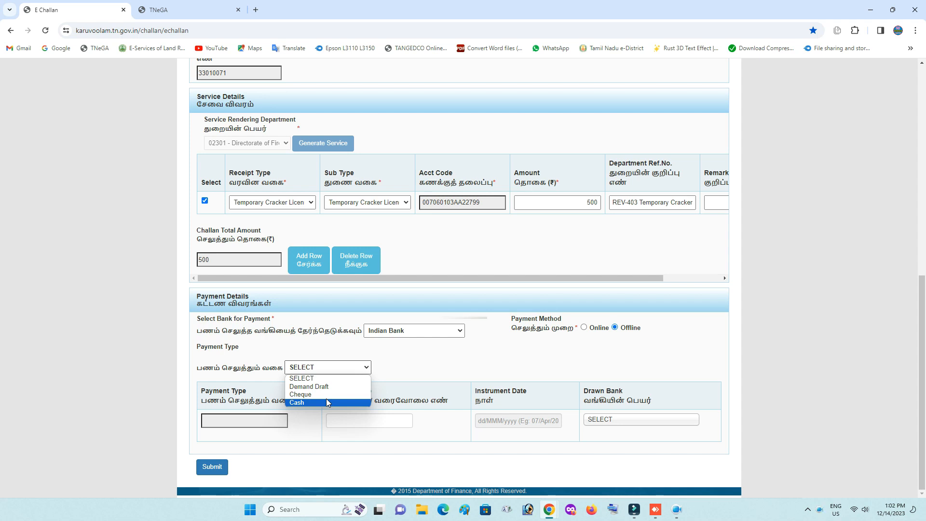
left_click(584, 327)
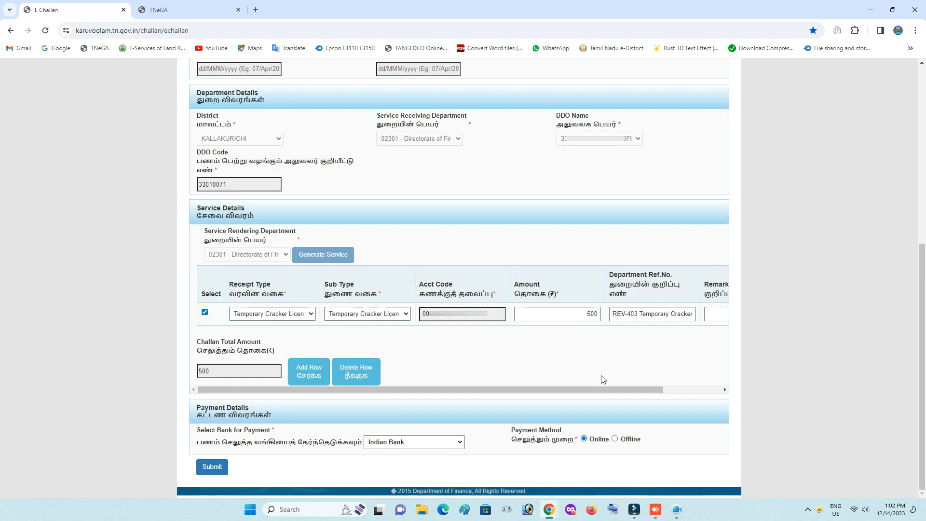
left_click(435, 442)
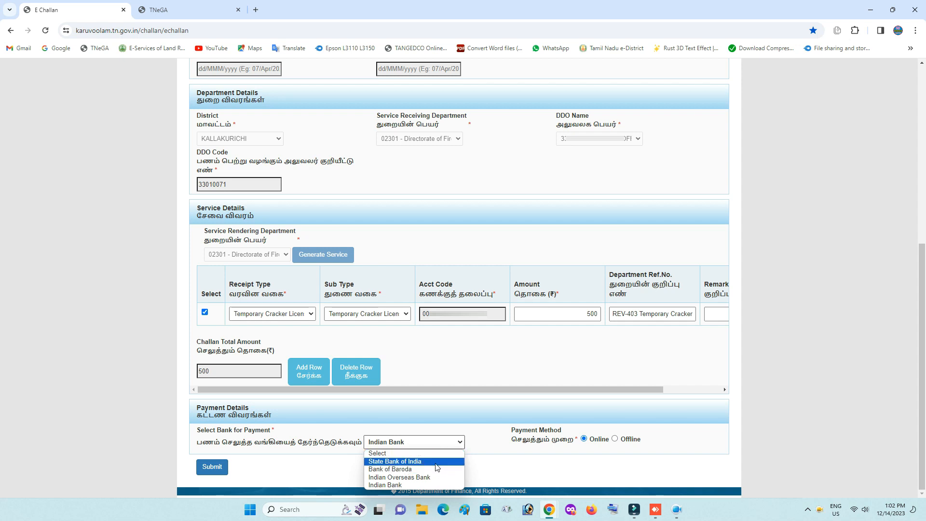
left_click(435, 462)
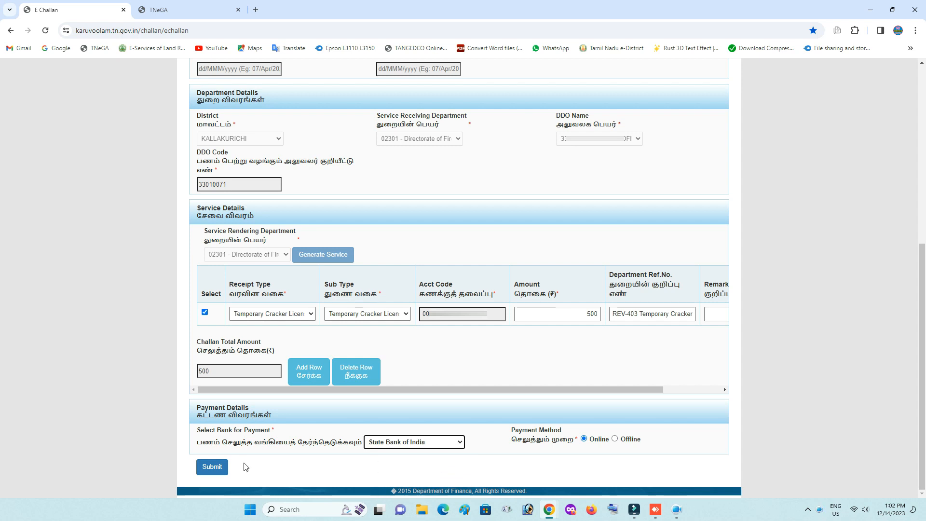
left_click(213, 467)
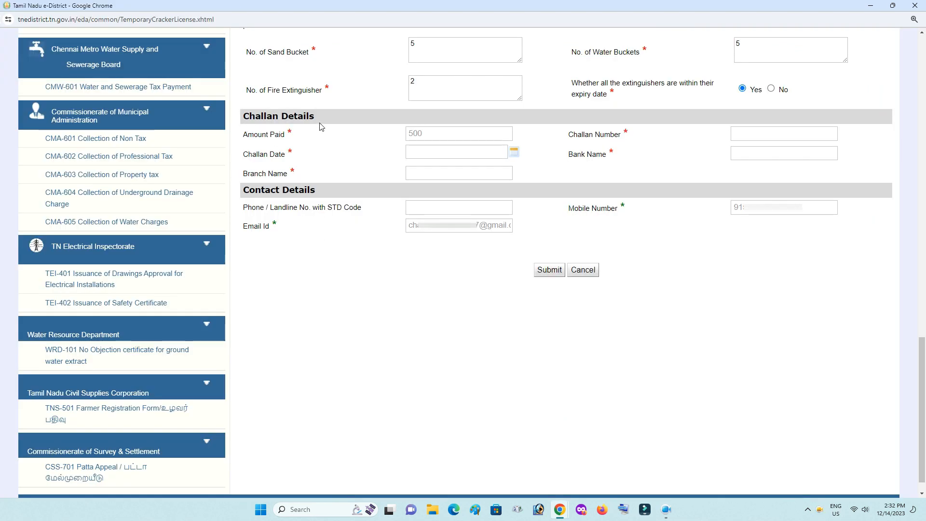
Enter the challan number, challan date 14/12/2023, bank SBI and branch Thirukovilur, then submit.
left_click(795, 134)
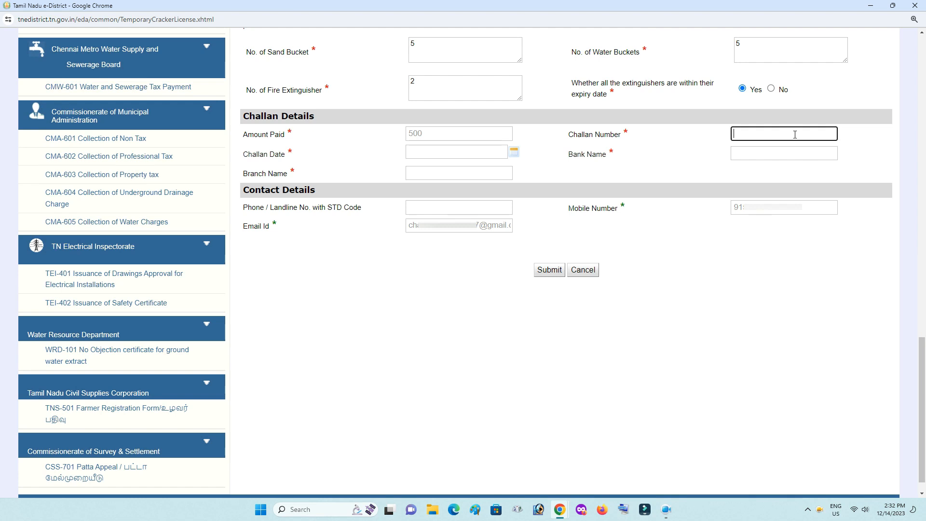
left_click(436, 154)
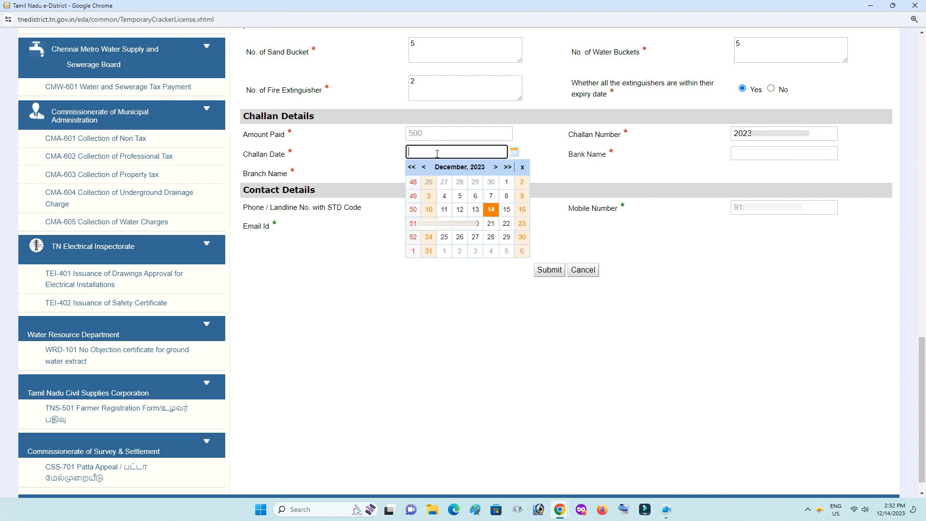
left_click(490, 209)
left_click(786, 156)
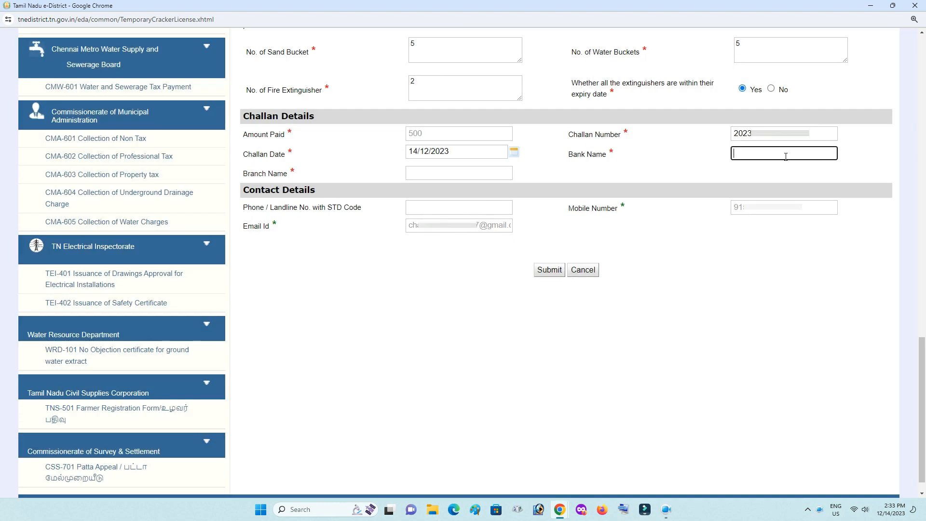
type("SBI")
key("Tab")
left_click(476, 171)
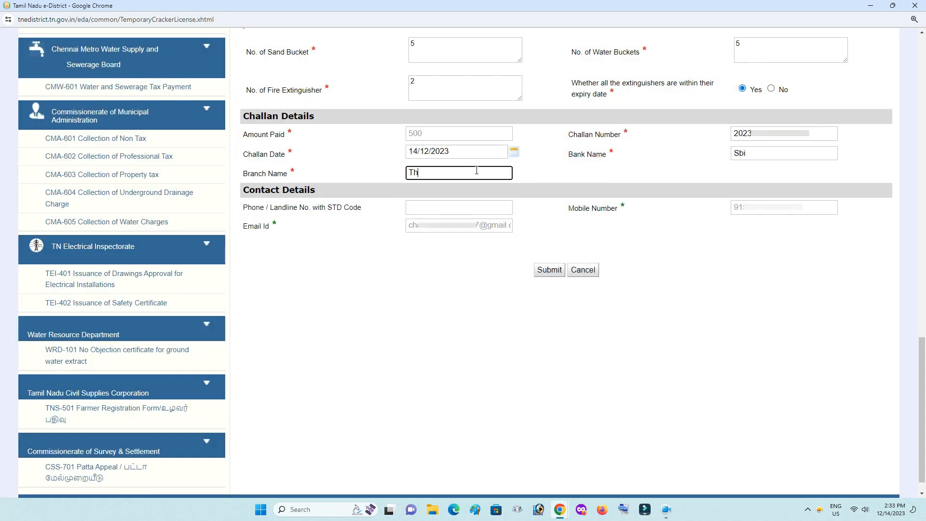
type("Thirukovilur")
left_click(552, 174)
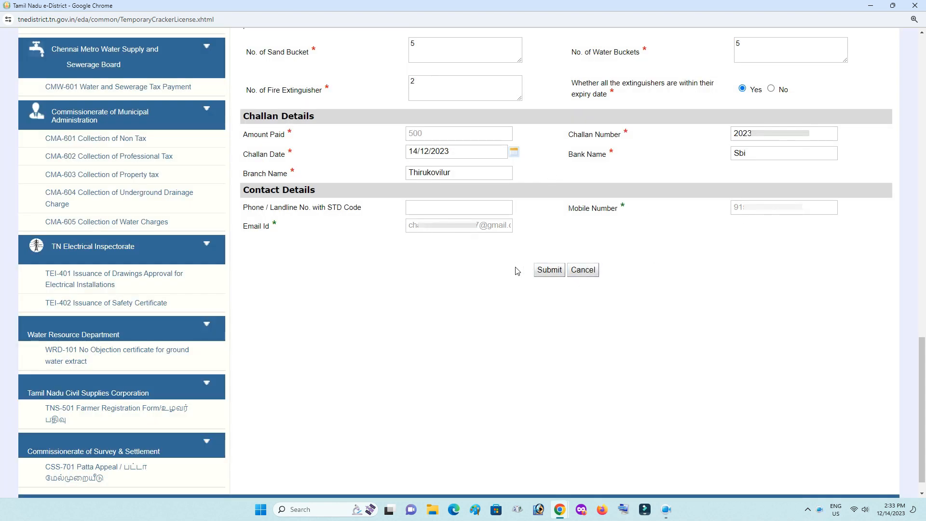
left_click(544, 274)
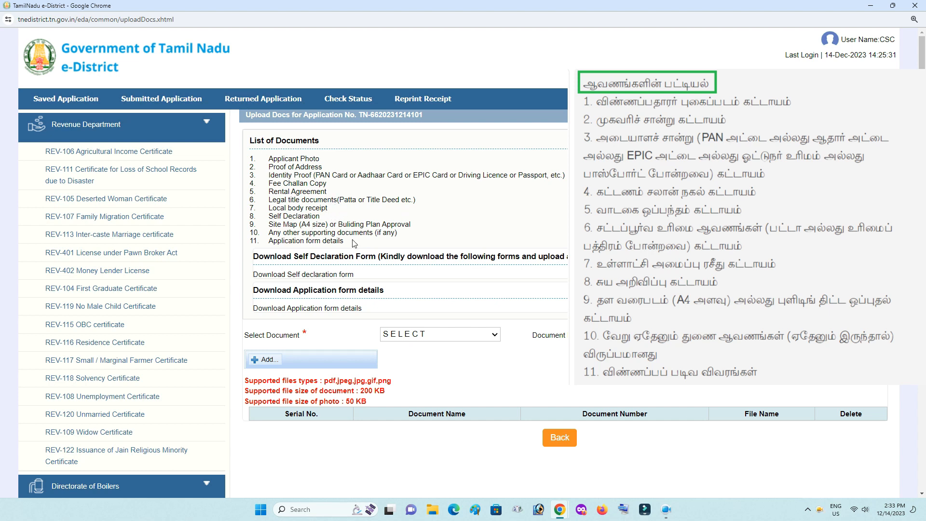
Download and open the Crackers_ApplForm.pdf application form details document.
left_click(316, 309)
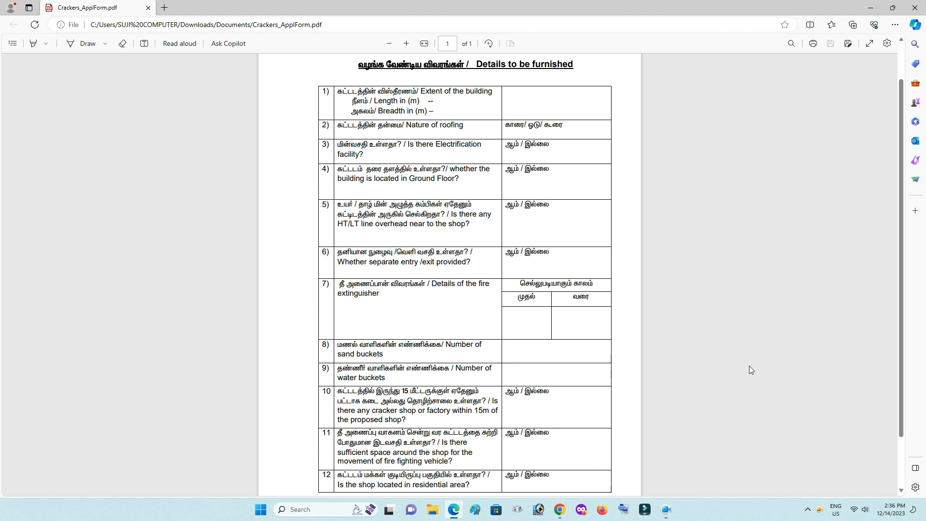
Switch from the PDF viewer back to the e-District Upload Docs page.
key("alt+Tab")
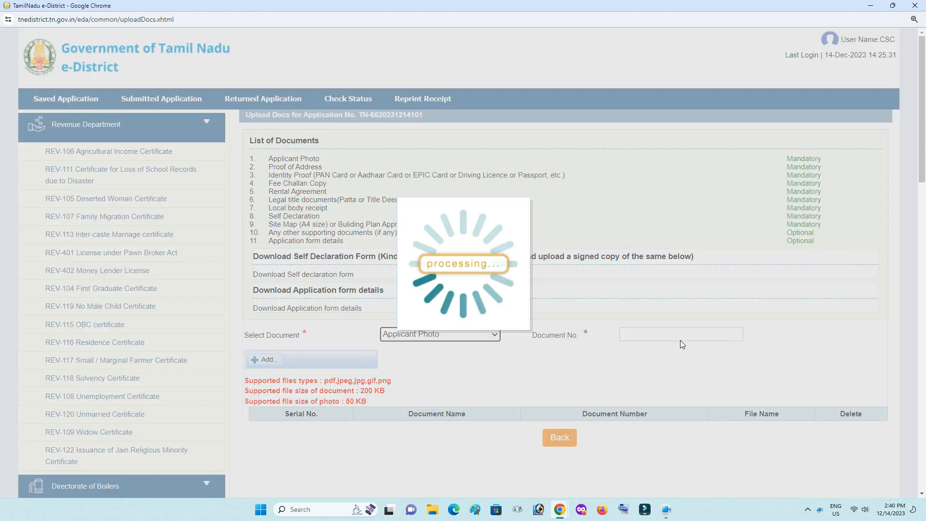
Upload the Applicant Photo as document 1 and Proof of Address as document 2.
left_click(682, 344)
type("1")
left_click(264, 360)
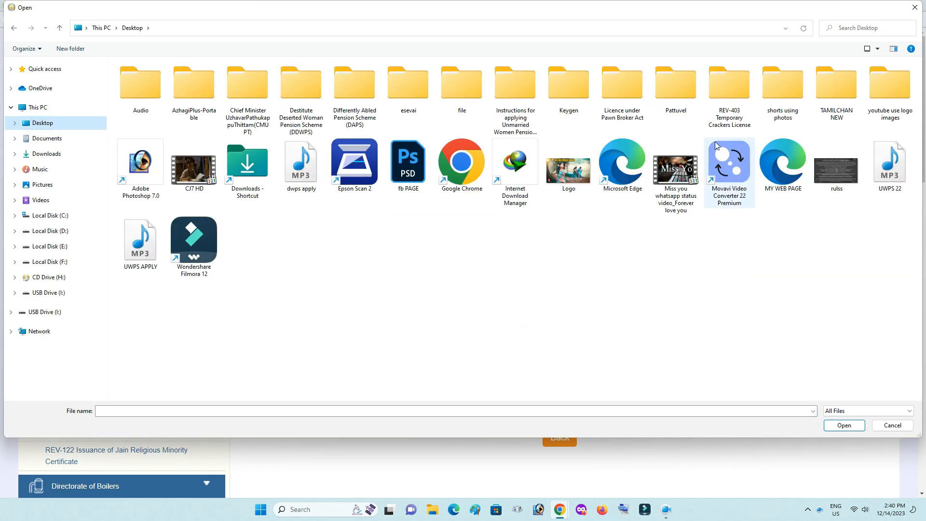
left_click(775, 88)
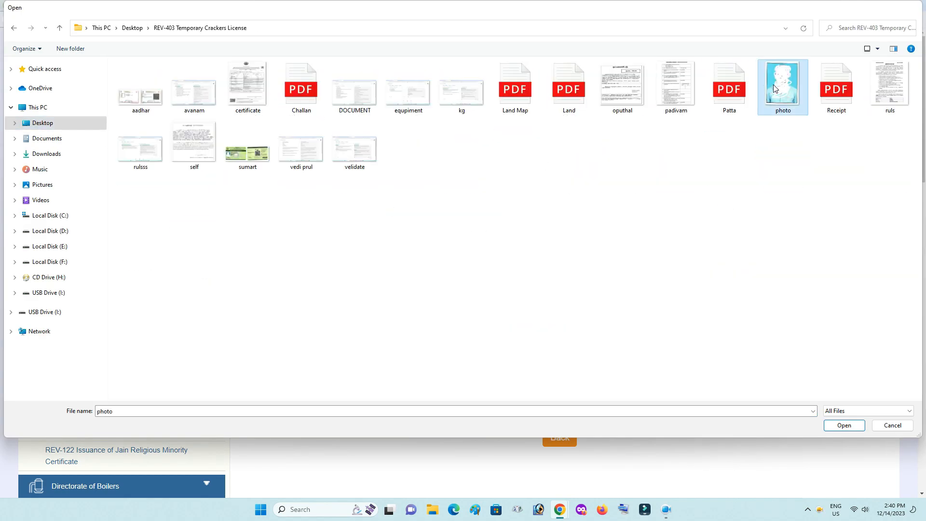
double_click(775, 88)
left_click(439, 334)
left_click(449, 368)
left_click(680, 334)
type("2")
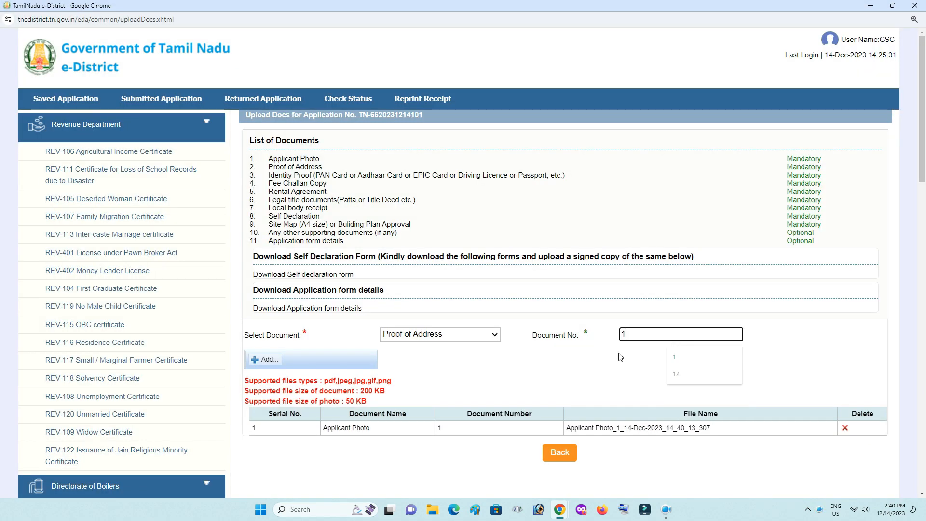
left_click(264, 359)
Upload Identity Proof as document 3 and the Challan file as Fee Challan Copy, document 4.
left_click(440, 334)
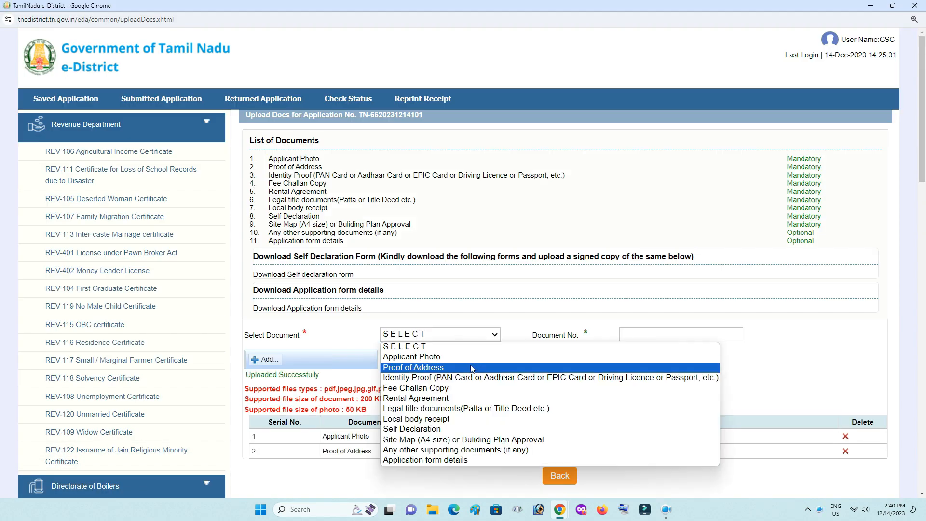
left_click(572, 381)
left_click(639, 334)
type("3")
left_click(264, 359)
double_click(141, 96)
left_click(440, 334)
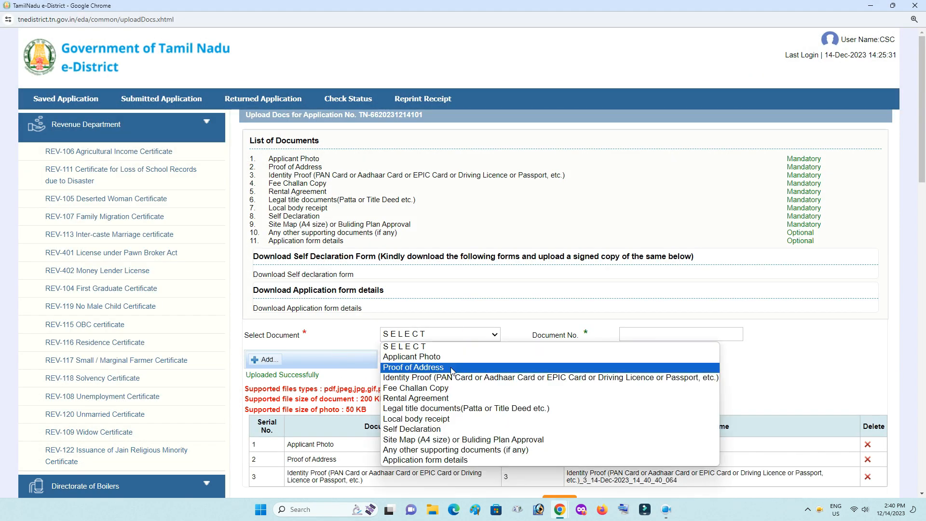
left_click(448, 389)
left_click(651, 334)
type("4")
left_click(264, 359)
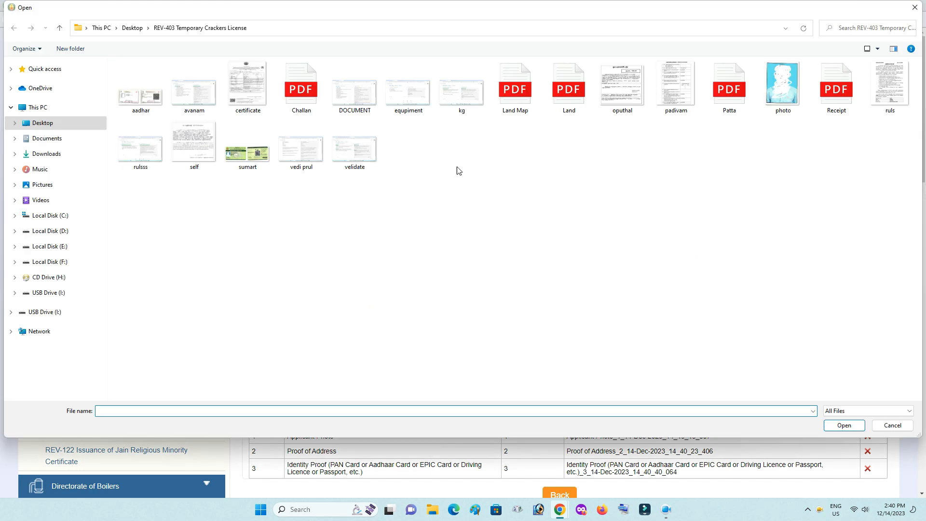
double_click(302, 91)
Upload the Land file as Rental Agreement, document number 5.
scroll(444, 262, "down", 2)
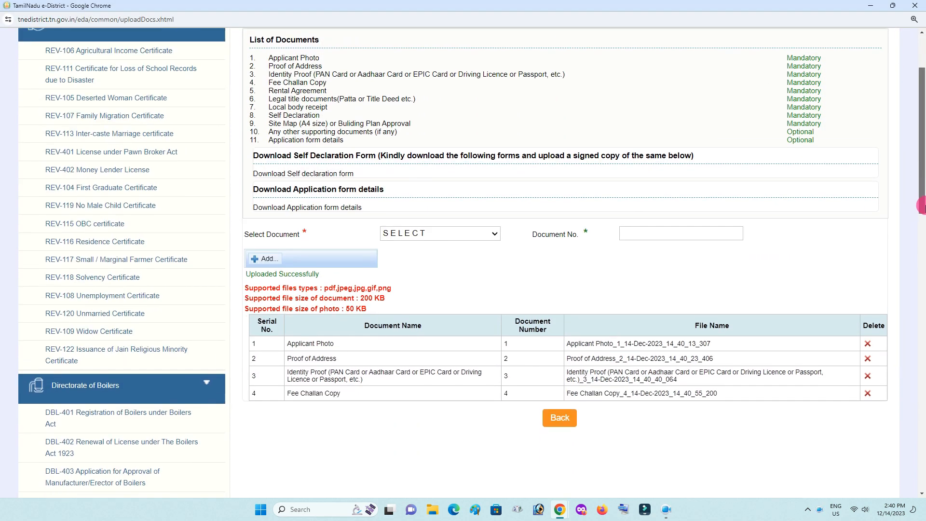
left_click(439, 234)
left_click(519, 320)
left_click(680, 235)
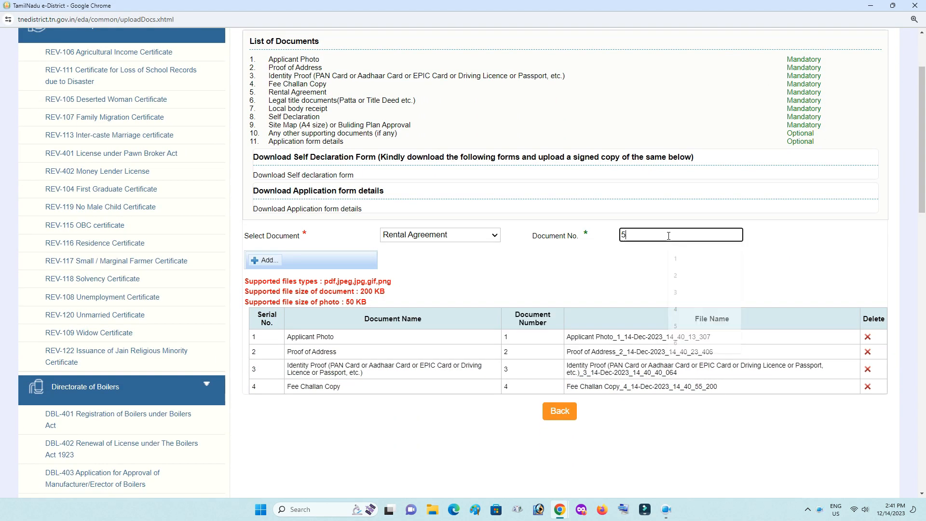
type("5")
left_click(264, 260)
double_click(557, 118)
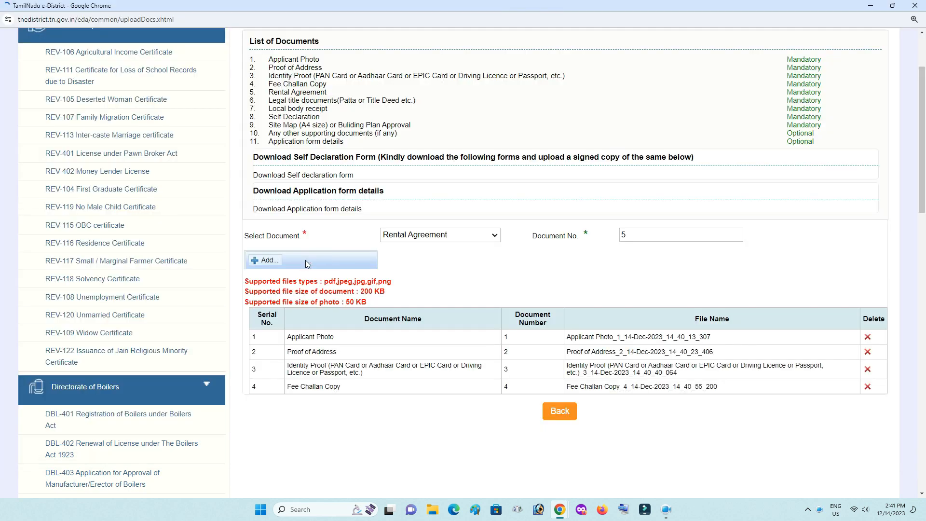
Upload the Legal title documents file as document number 6.
left_click(440, 234)
left_click(434, 314)
left_click(680, 234)
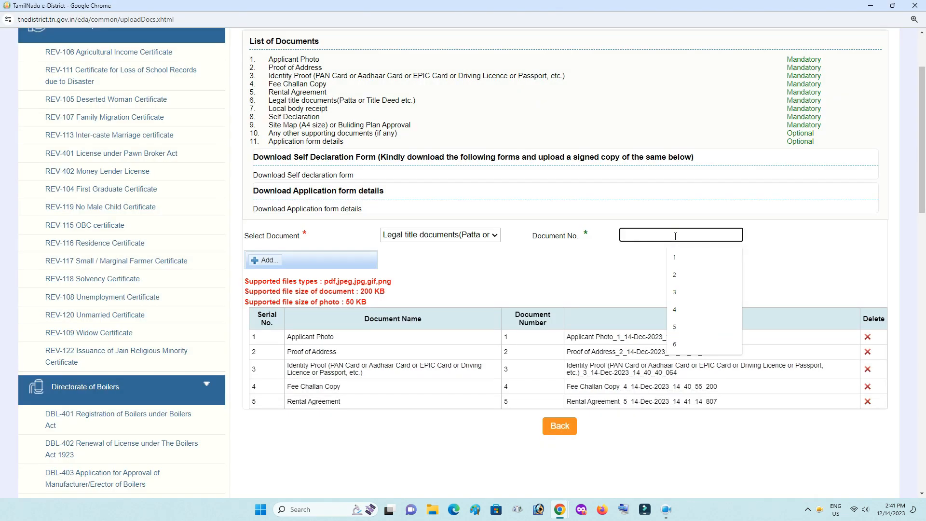
type("6")
left_click(552, 265)
double_click(672, 111)
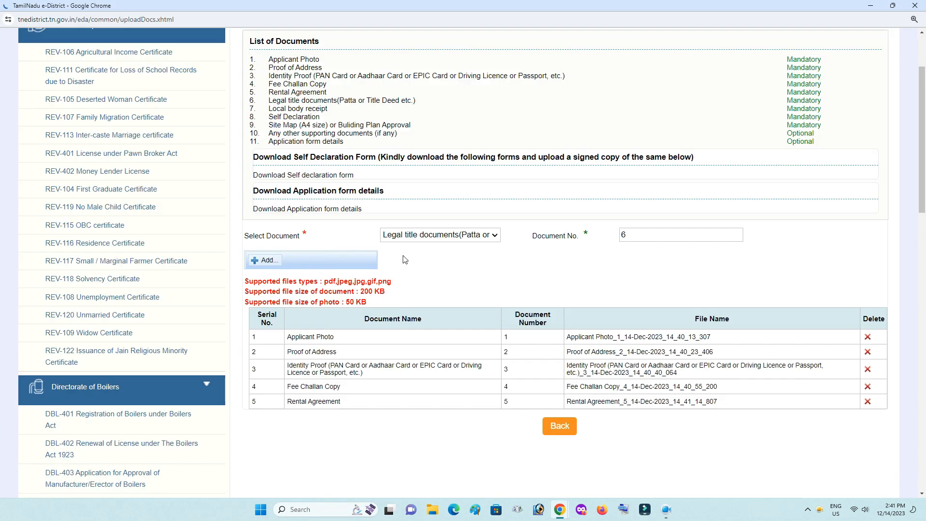
Upload the Local body receipt as document number 7.
left_click(440, 235)
left_click(415, 319)
left_click(680, 234)
type("7")
left_click(263, 260)
double_click(509, 94)
Upload the Self Declaration as document number 8.
left_click(452, 237)
left_click(411, 330)
left_click(680, 235)
type("8")
left_click(264, 260)
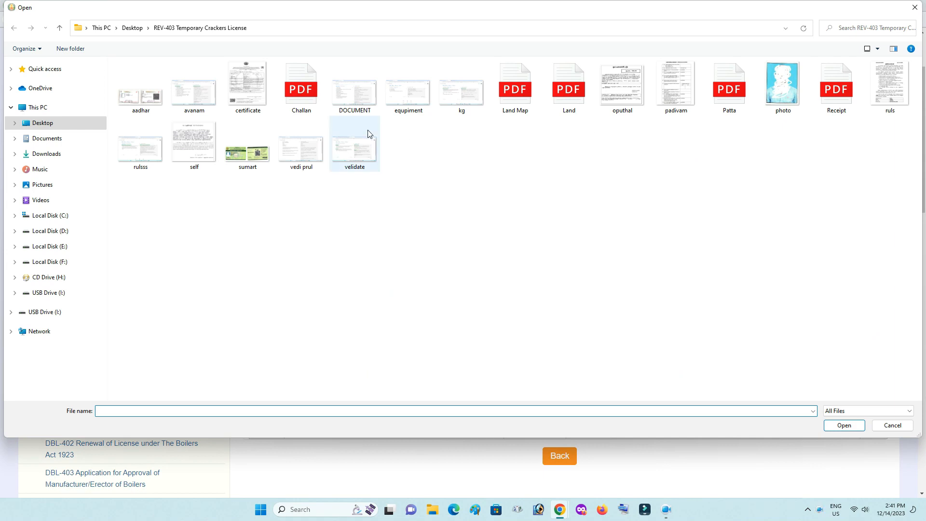
double_click(407, 135)
left_click(311, 261)
Upload the Site Map as document number 9.
left_click(440, 235)
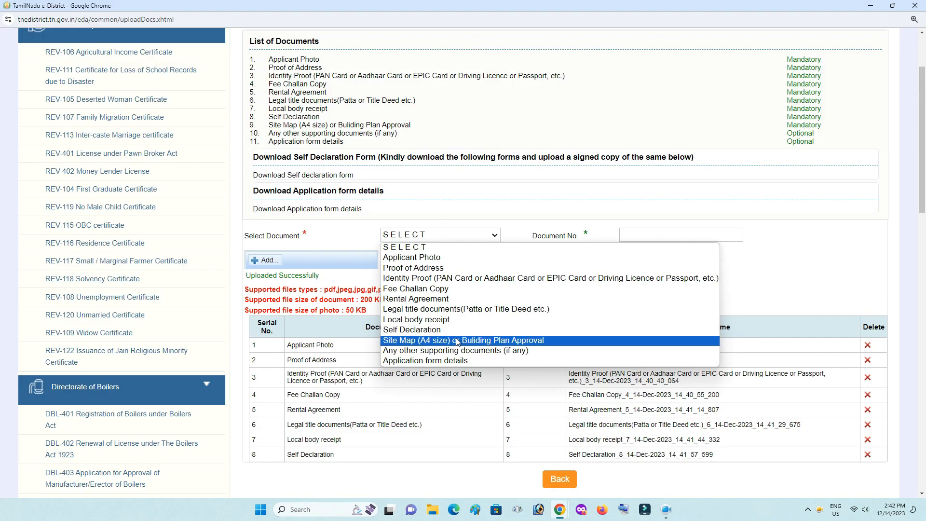
left_click(415, 339)
left_click(679, 235)
type("9")
left_click(264, 261)
double_click(515, 94)
left_click(311, 261)
Upload a smaller file as Any other supporting documents, document number 10.
left_click(439, 234)
left_click(484, 352)
left_click(668, 235)
type("10")
left_click(274, 261)
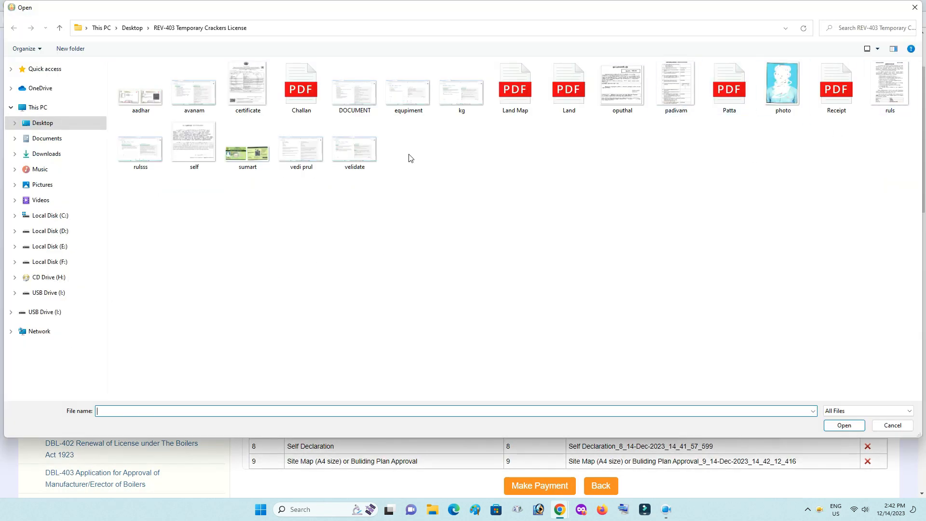
double_click(355, 149)
left_click(309, 260)
left_click(439, 235)
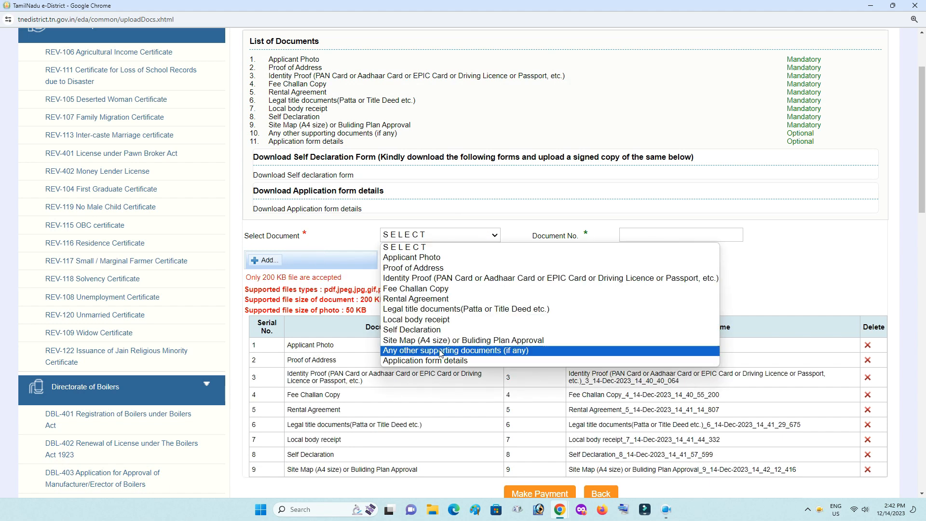
left_click(484, 350)
left_click(644, 234)
type("10")
left_click(264, 259)
double_click(306, 140)
left_click(309, 260)
Upload Application form details as document 11 and proceed to the Confirm page.
left_click(439, 235)
left_click(484, 360)
left_click(627, 233)
type("11")
left_click(264, 259)
double_click(682, 122)
left_click(309, 260)
scroll(560, 338, "down", 3)
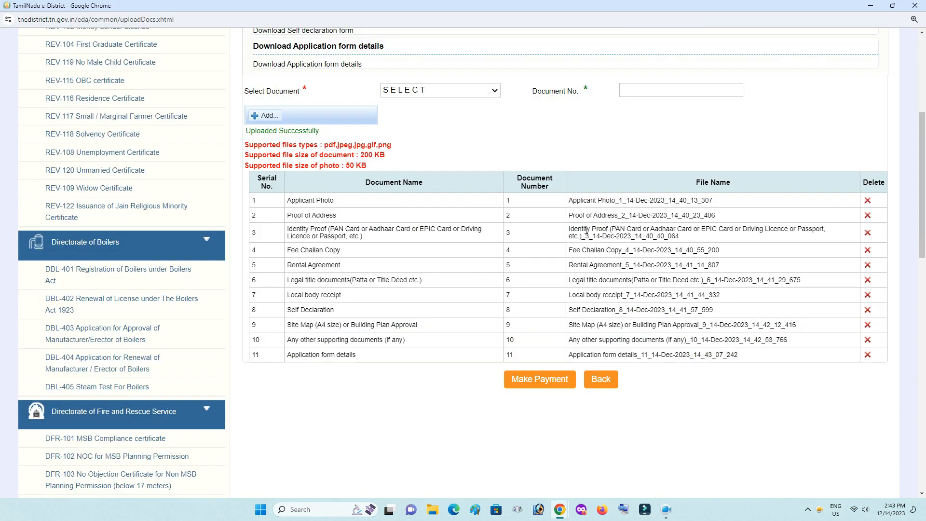
left_click(547, 382)
Make the payment with Payment Type Cash and confirm proceeding with the application.
left_click(479, 184)
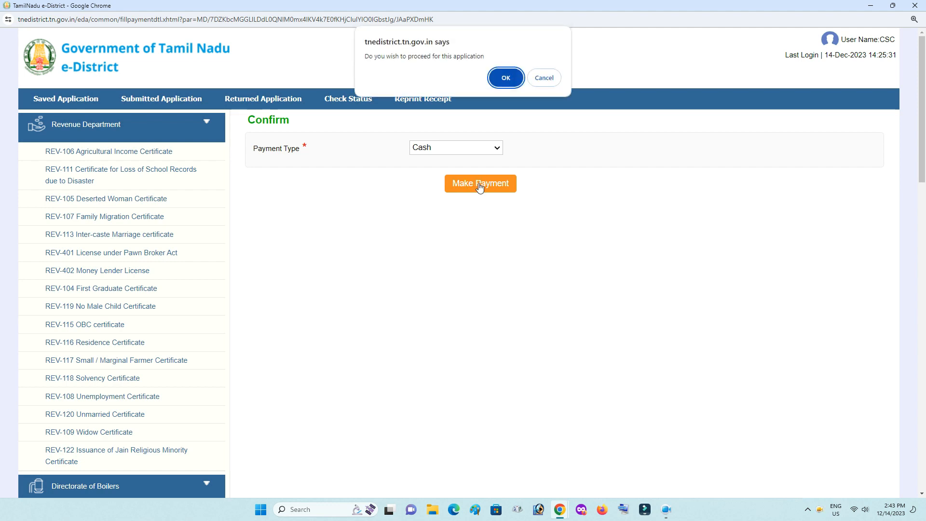
left_click(506, 78)
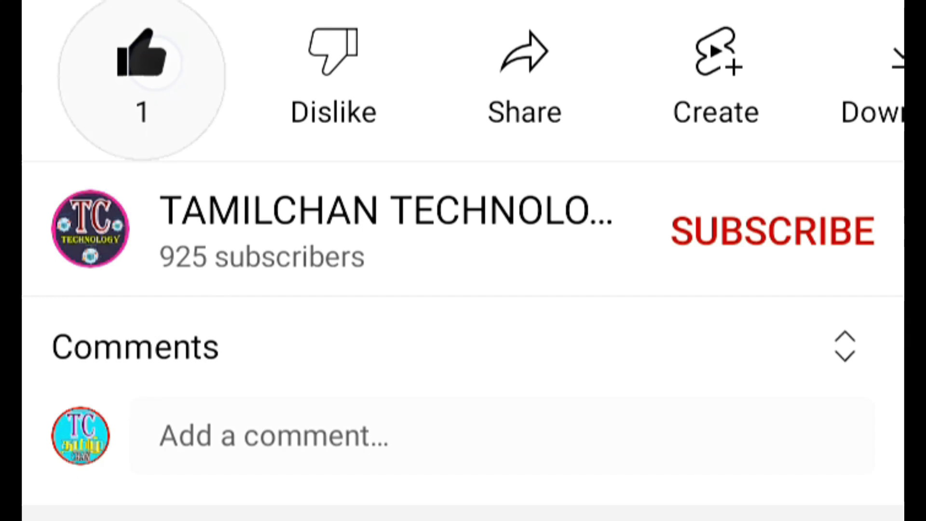
left_click(773, 230)
left_click(829, 225)
left_click(769, 241)
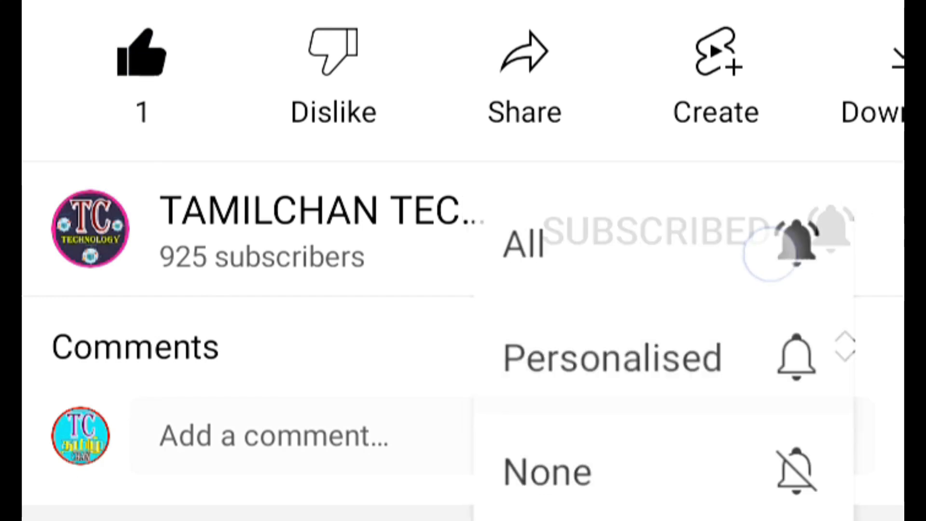